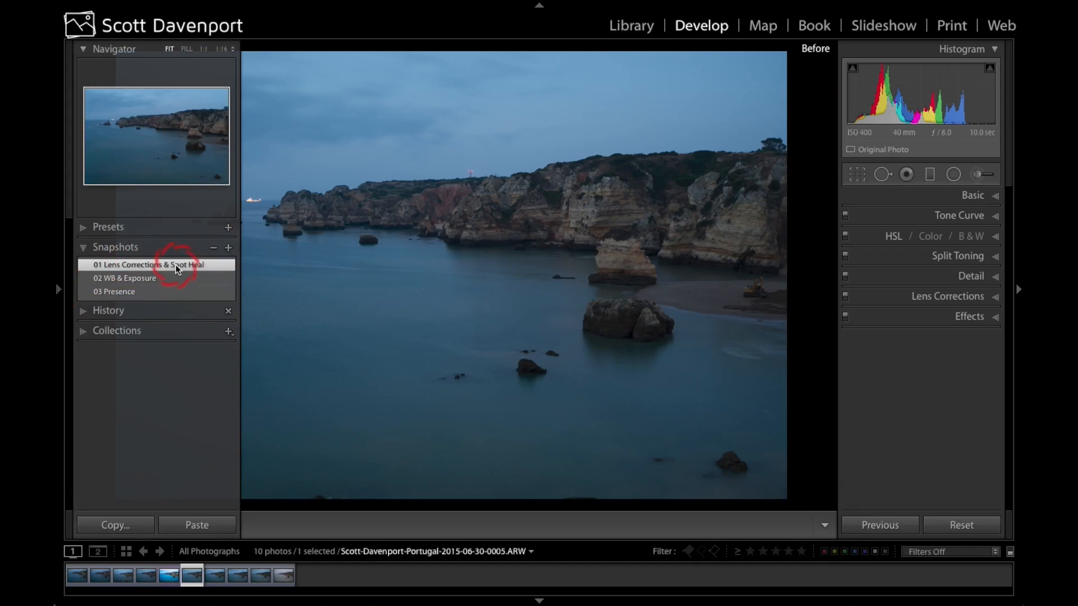
Step: Apply the snapshot 01 Lens Corrections & Spot Heal and review its profile corrections and healed spots
left_click(175, 265)
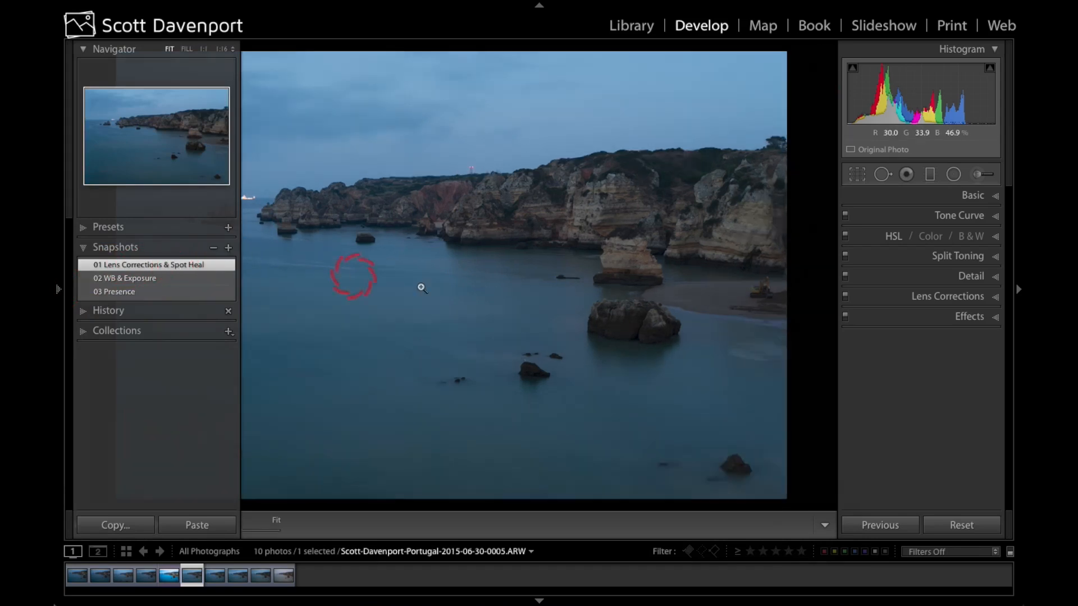
left_click(961, 296)
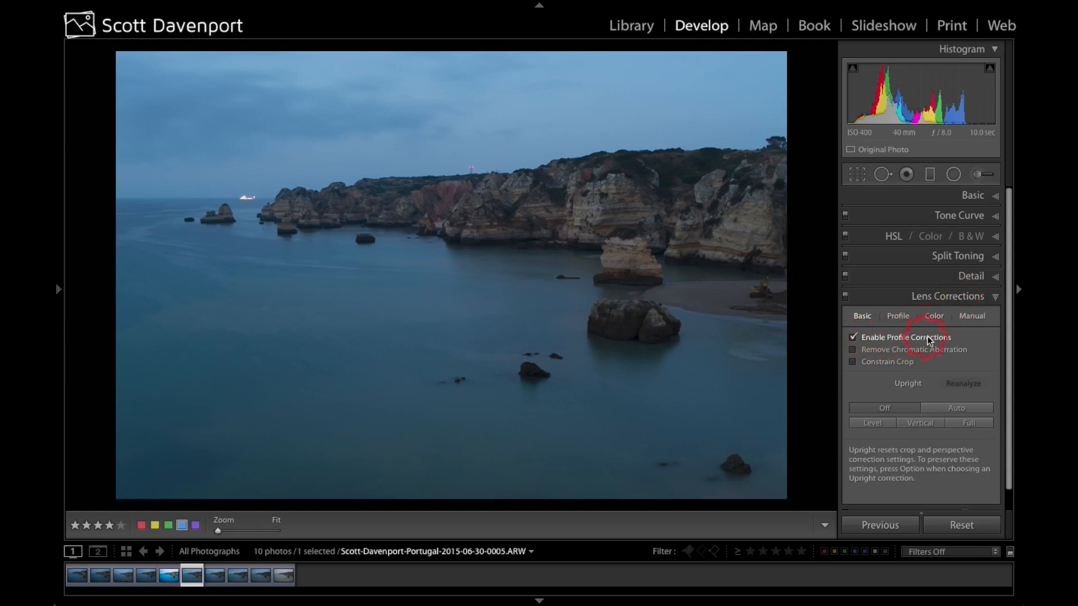
left_click(952, 296)
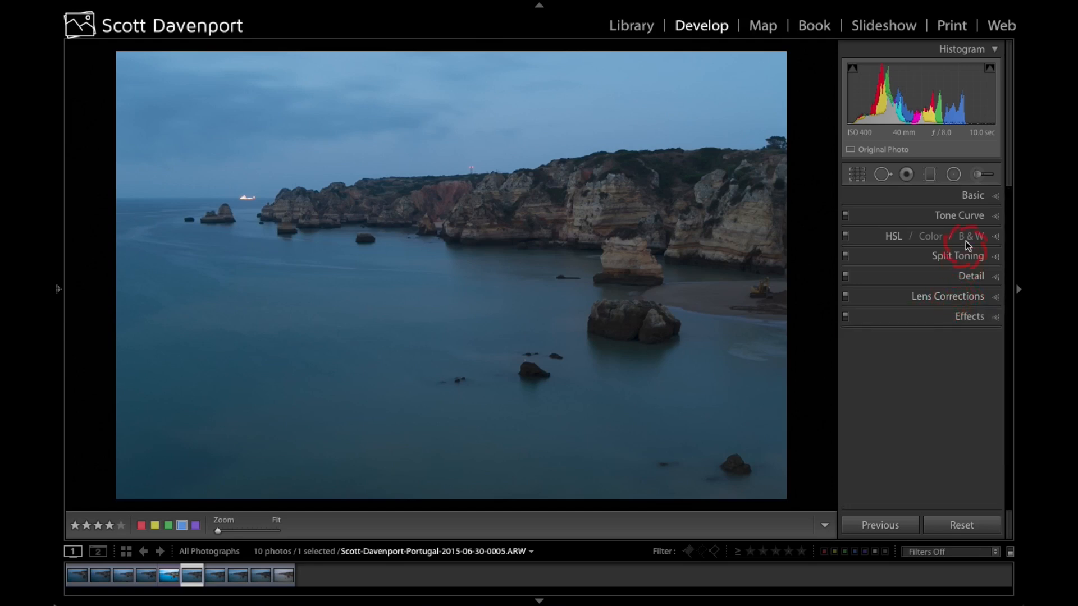
left_click(885, 176)
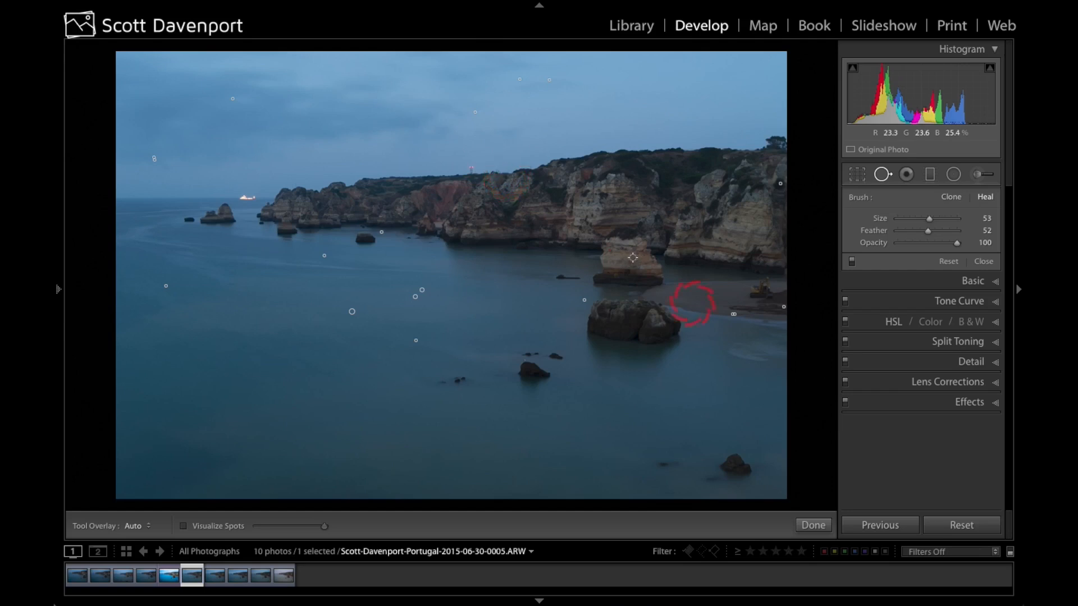
left_click(816, 525)
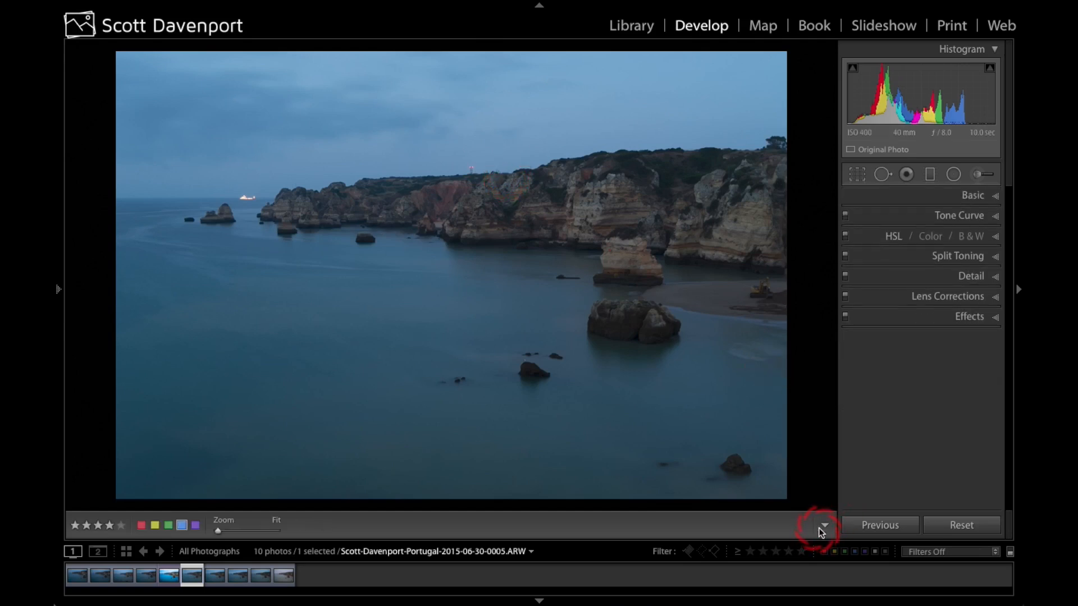
Step: Sample a neutral white balance from the shaded rock of the cliff and set the temperature to 6,079
left_click(970, 196)
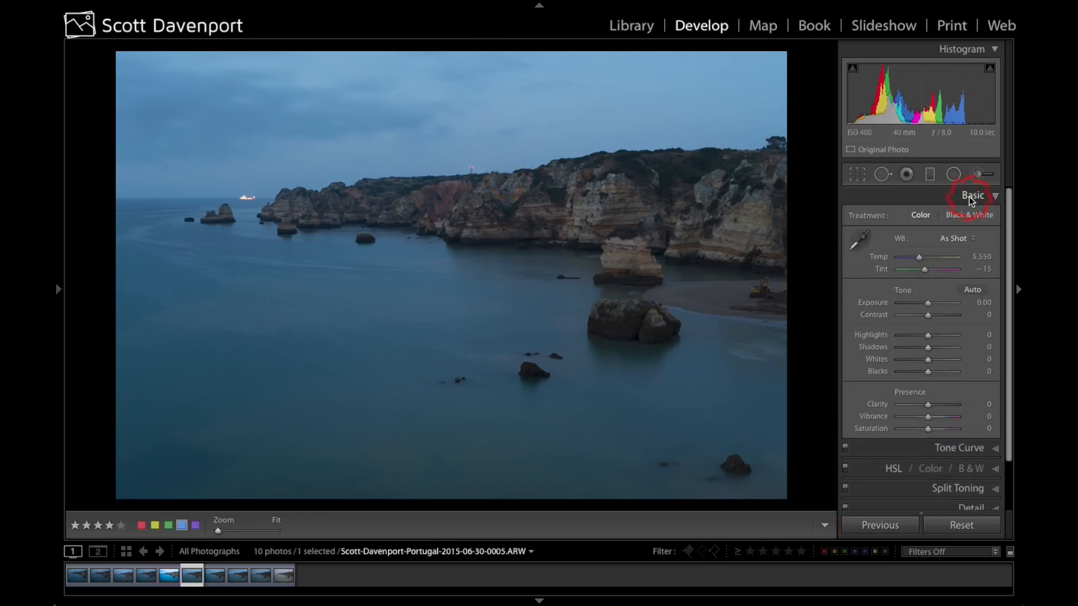
left_click(864, 244)
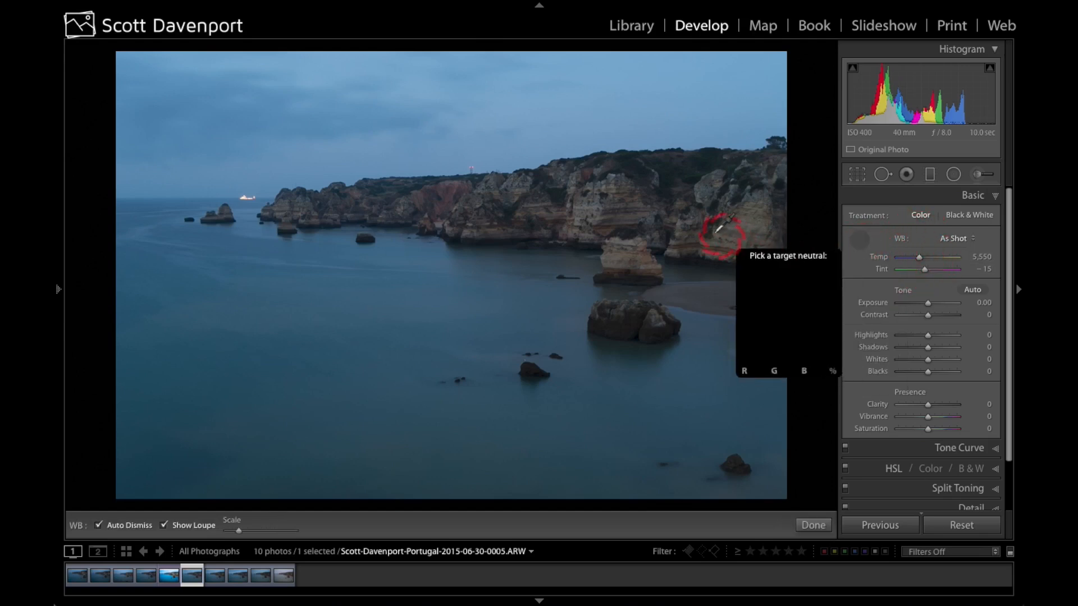
left_click(659, 245)
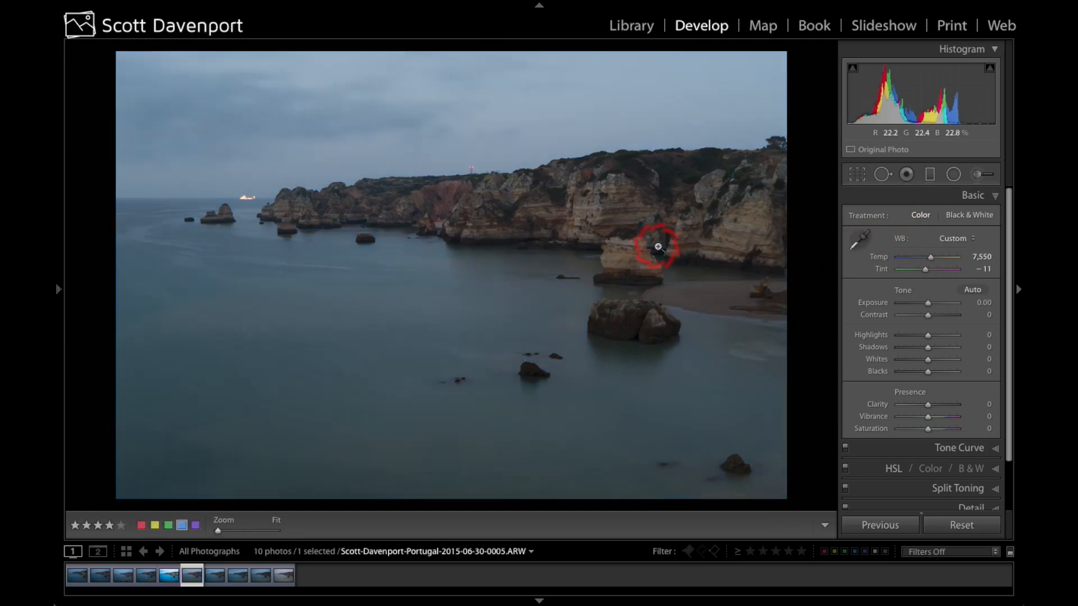
left_click_drag(930, 258, 922, 257)
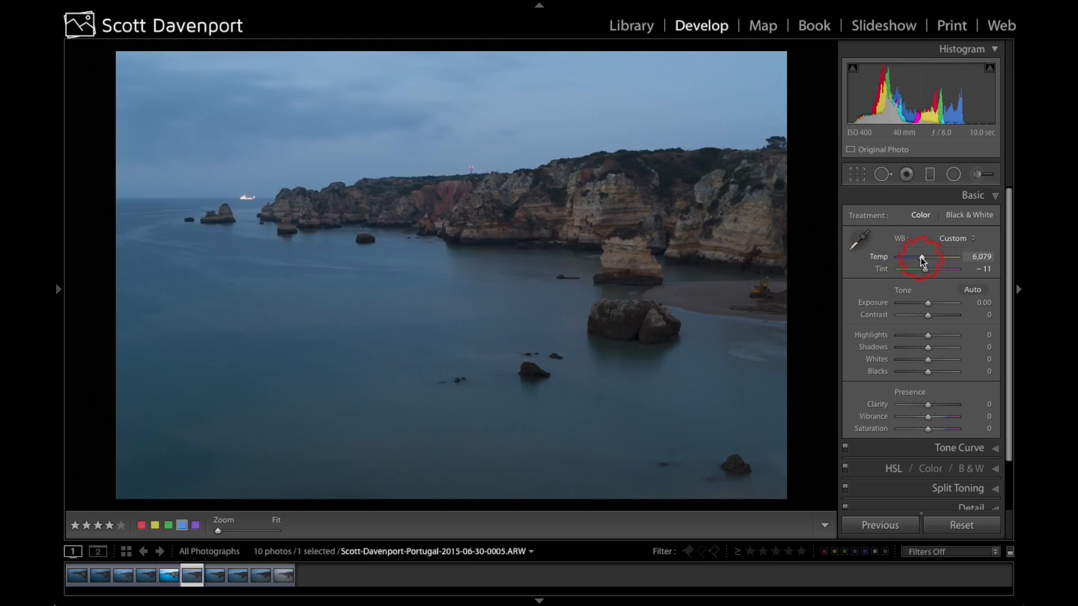
Step: Set exposure to +0.40 and contrast to +32, judging the tones in Black & White before returning to Color
left_click_drag(926, 301, 930, 306)
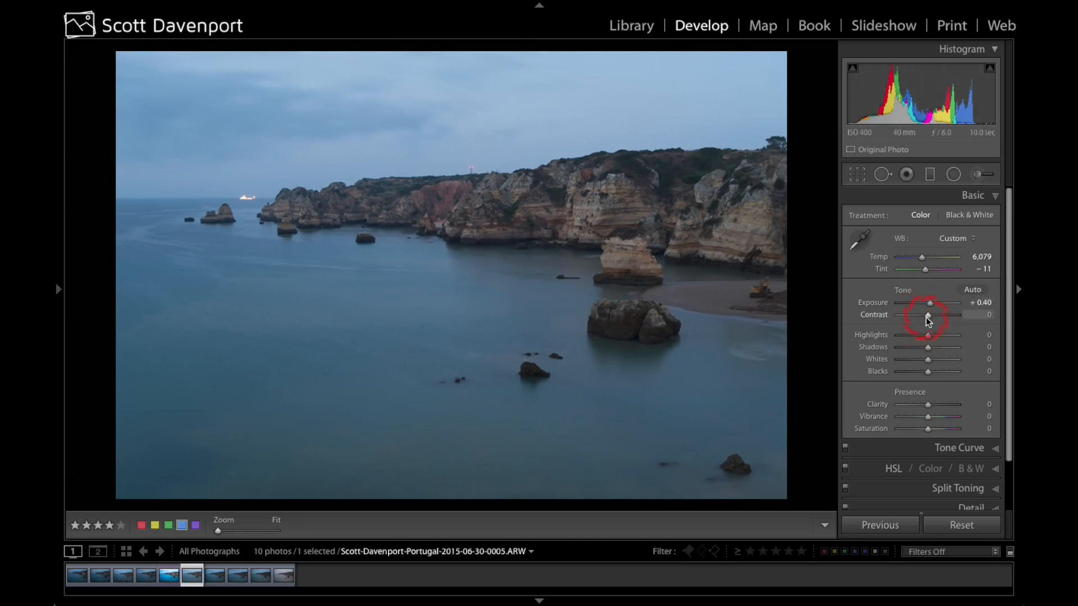
left_click(967, 212)
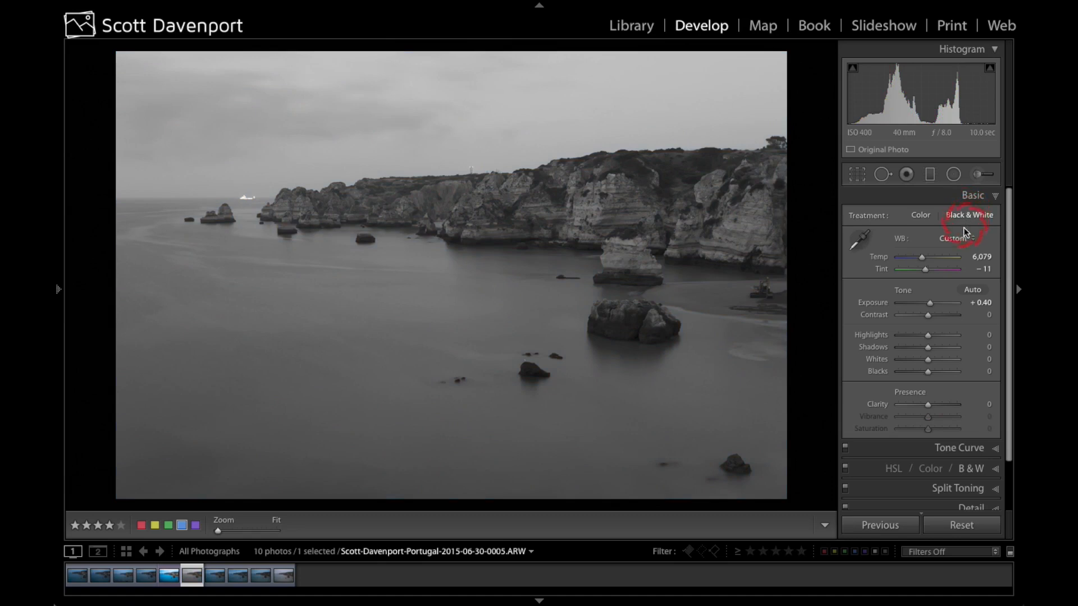
left_click(921, 216)
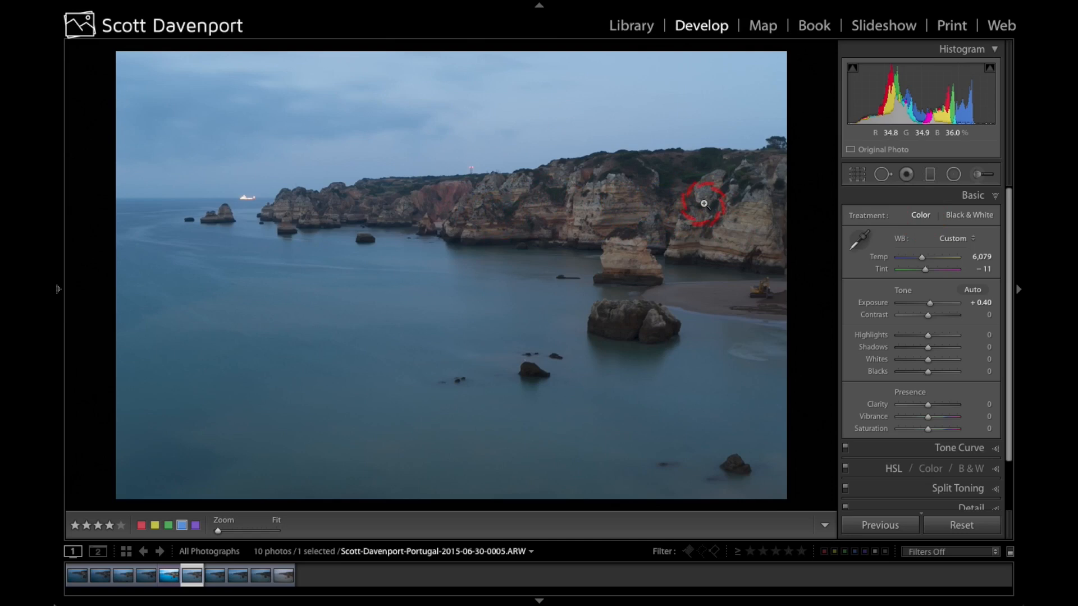
left_click(963, 214)
left_click_drag(928, 315, 936, 319)
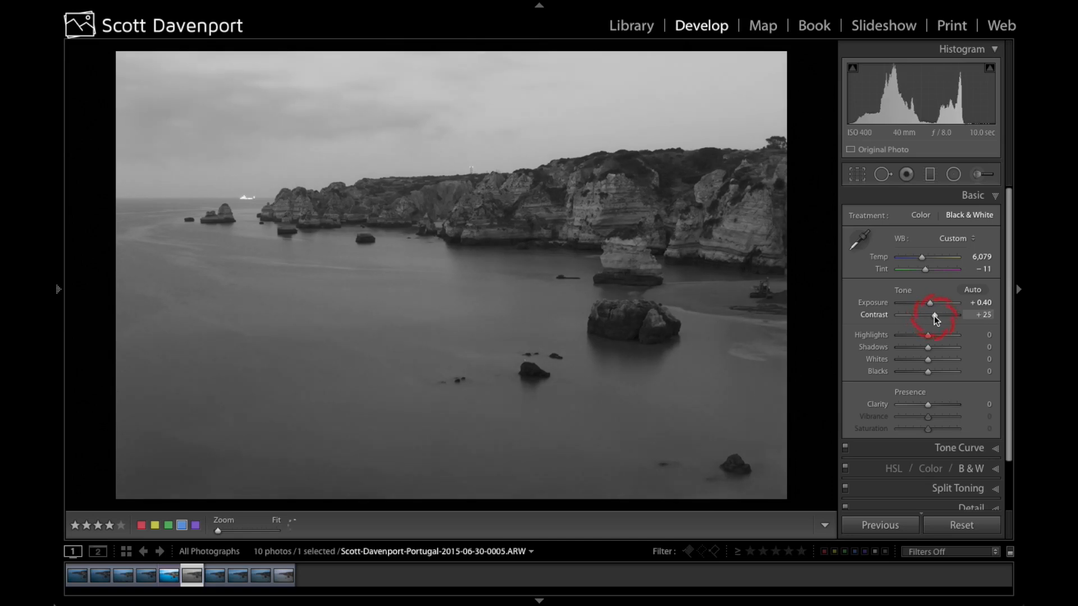
left_click_drag(933, 316, 937, 318)
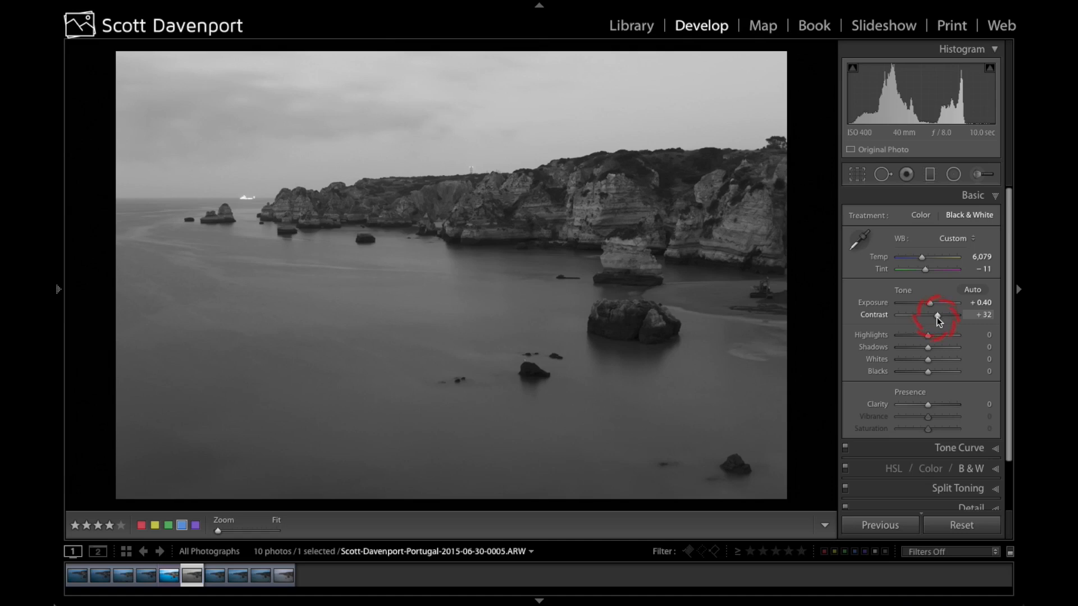
left_click(925, 215)
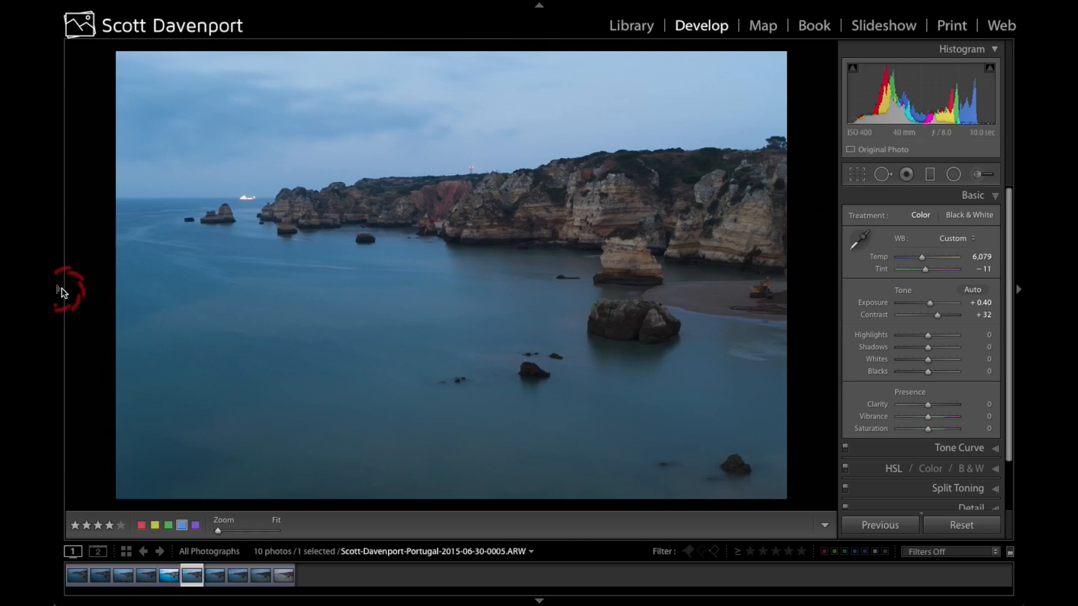
Step: Apply the snapshots 02 WB & Exposure and 03 Presence, compare the two, and keep 03 Presence
mouse_move(59, 288)
left_click(128, 280)
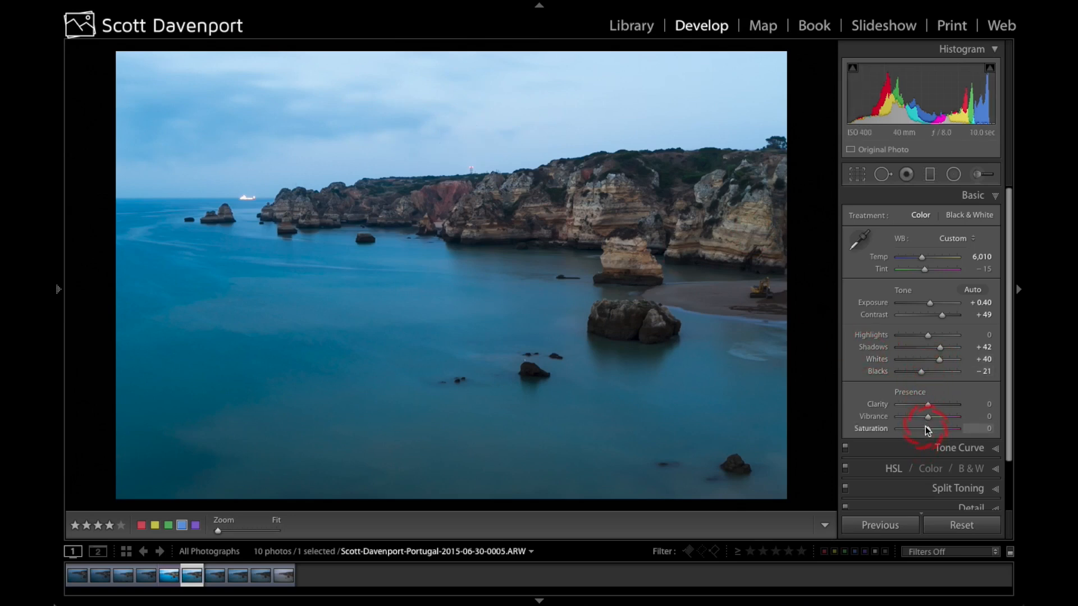
mouse_move(59, 290)
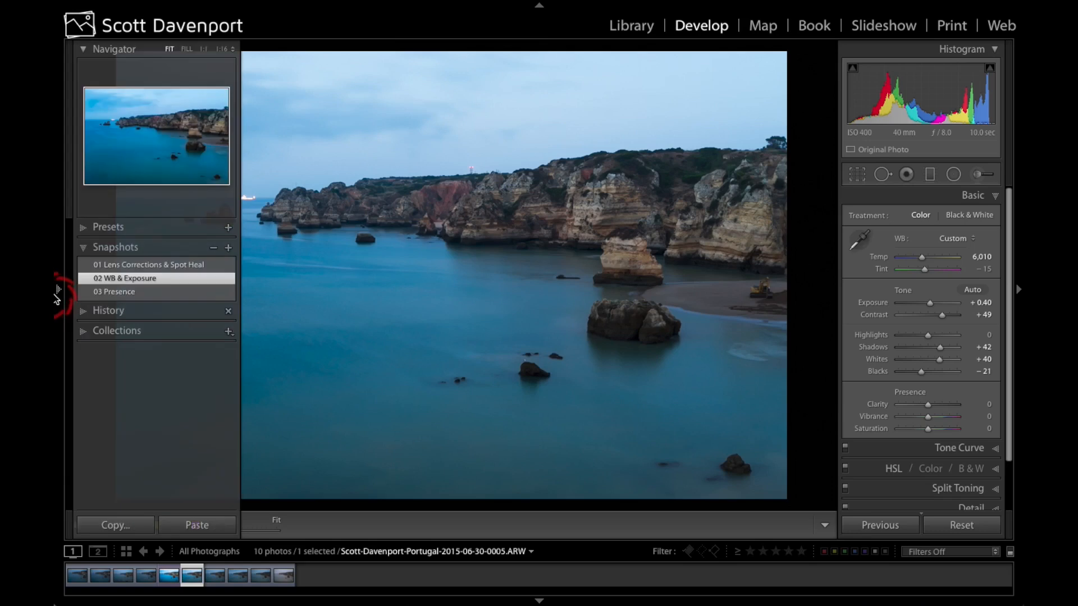
left_click(126, 292)
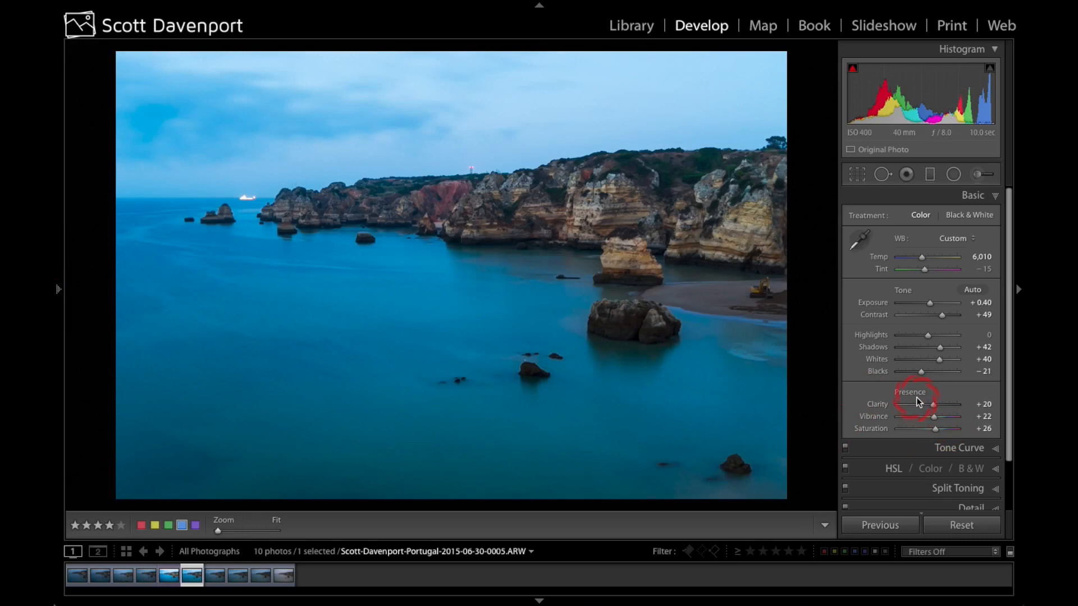
key("ctrl+z")
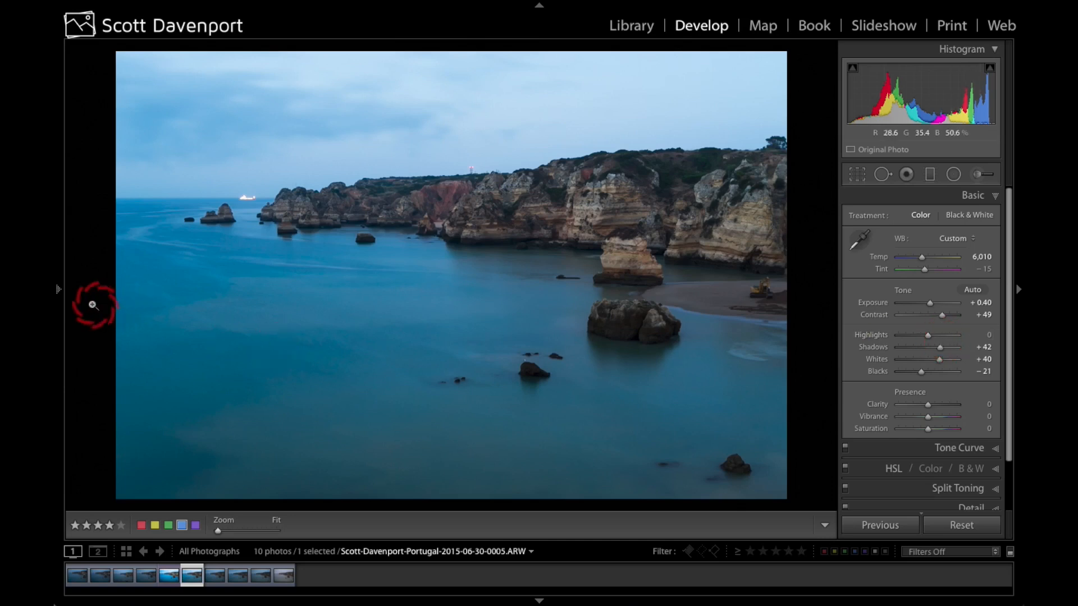
mouse_move(61, 291)
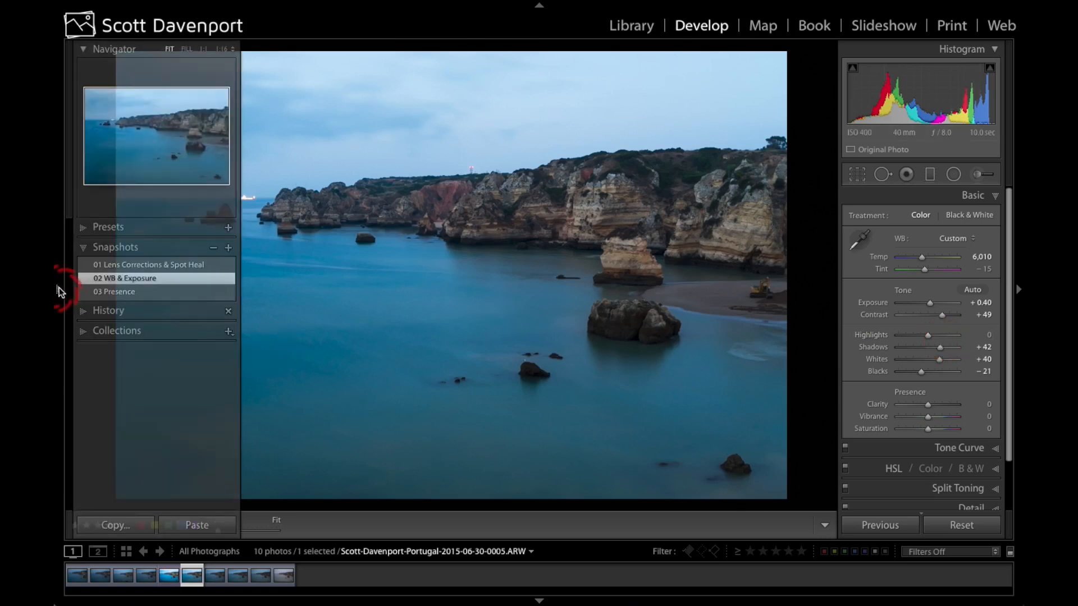
left_click(112, 291)
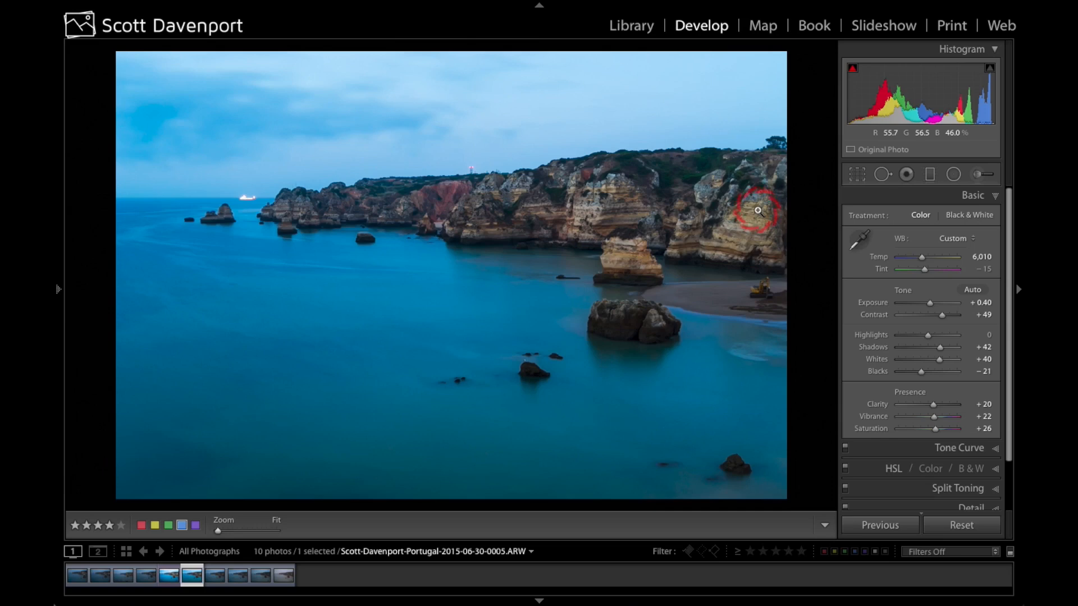
scroll(872, 381, "down", 3)
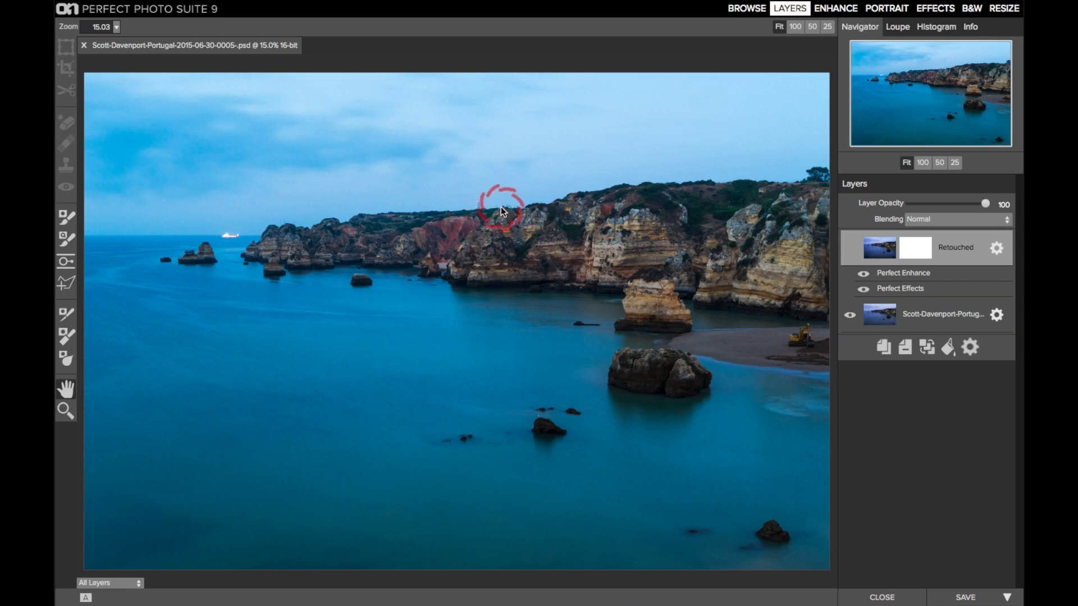
Step: In Perfect Photo Suite 9, inspect the tower on the clifftop at 100% and return to the full image
left_click(924, 162)
left_click_drag(935, 96, 951, 77)
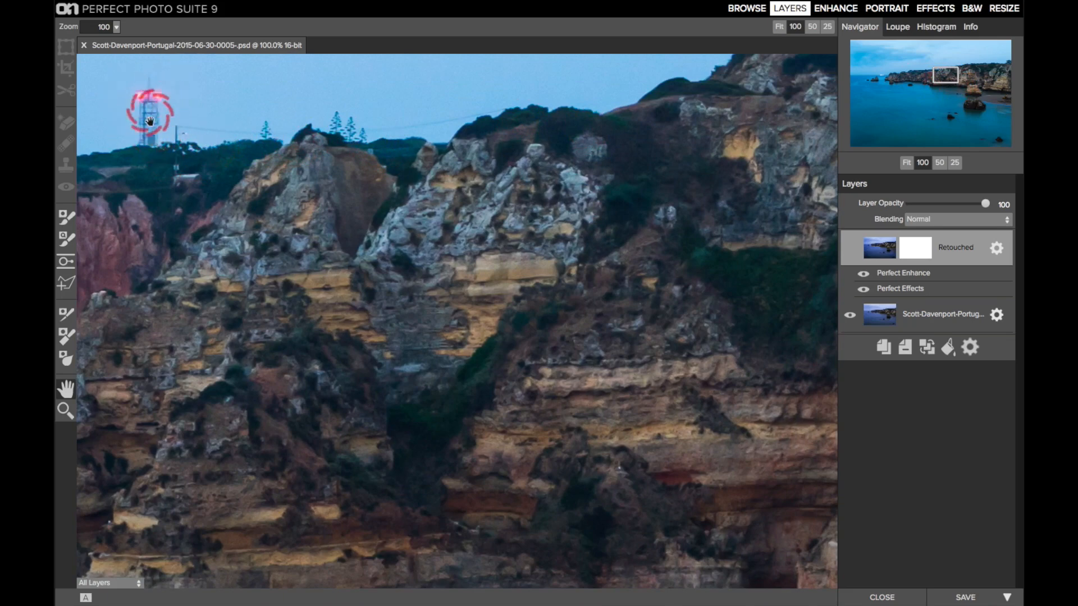
key("ctrl+0")
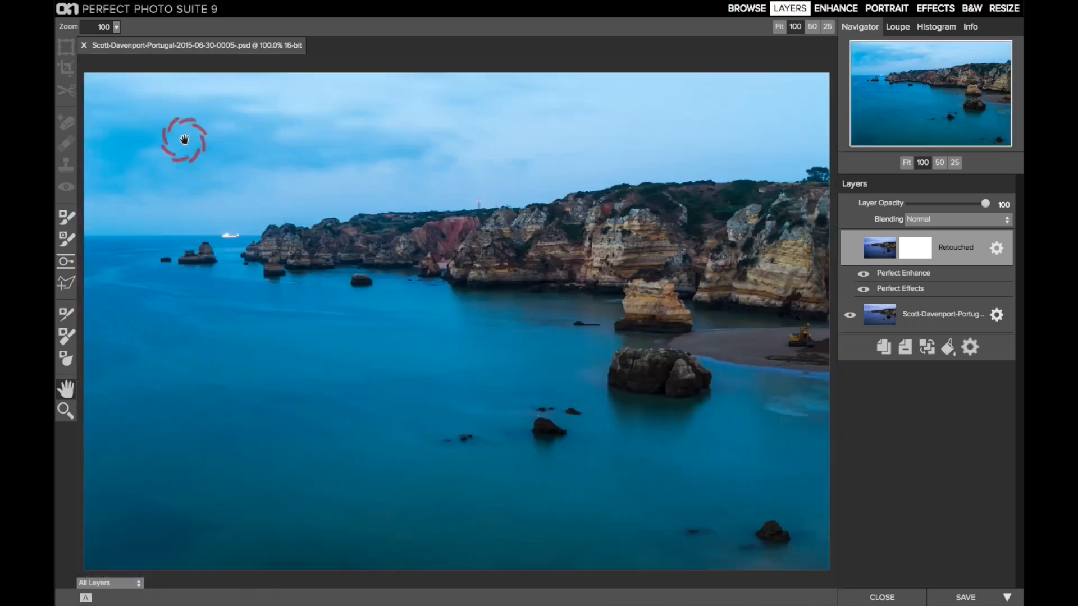
Step: Show and hide the Retouched layer to compare the photo with and without it, leaving the layer visible
left_click(851, 249)
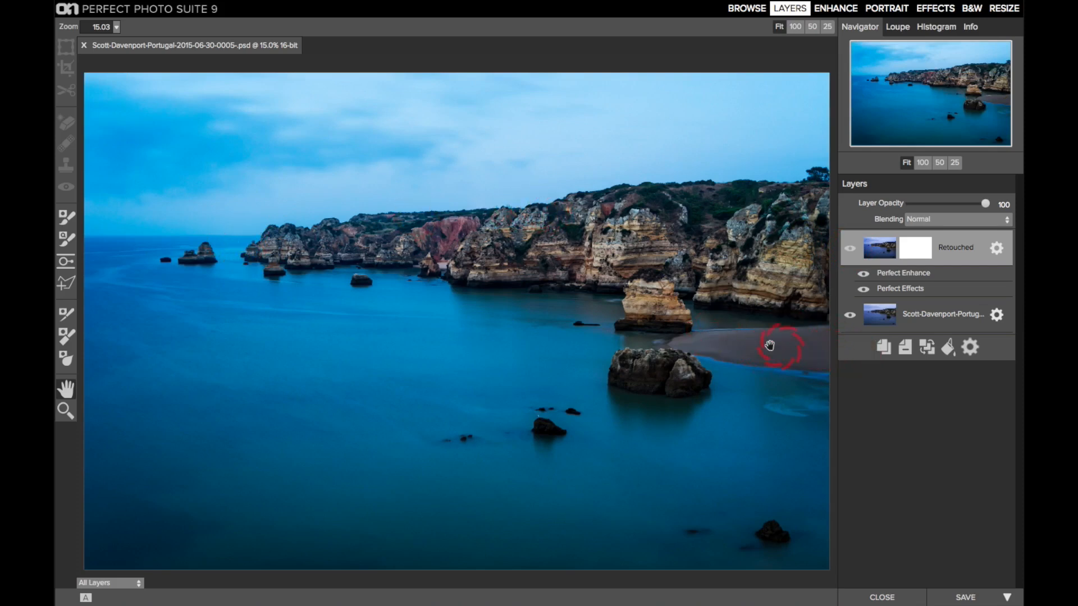
left_click(852, 251)
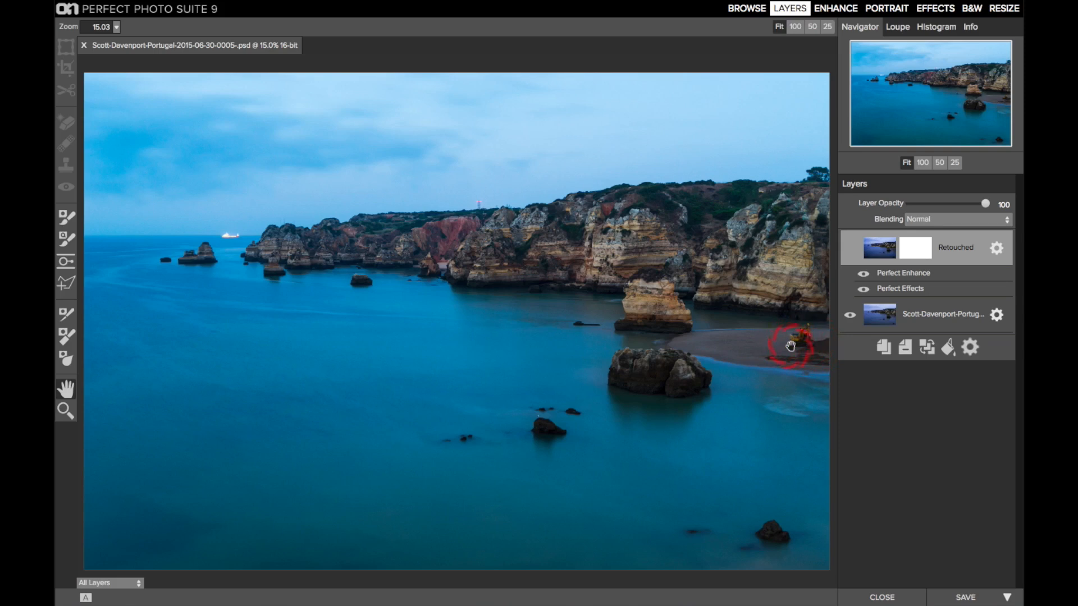
left_click(850, 248)
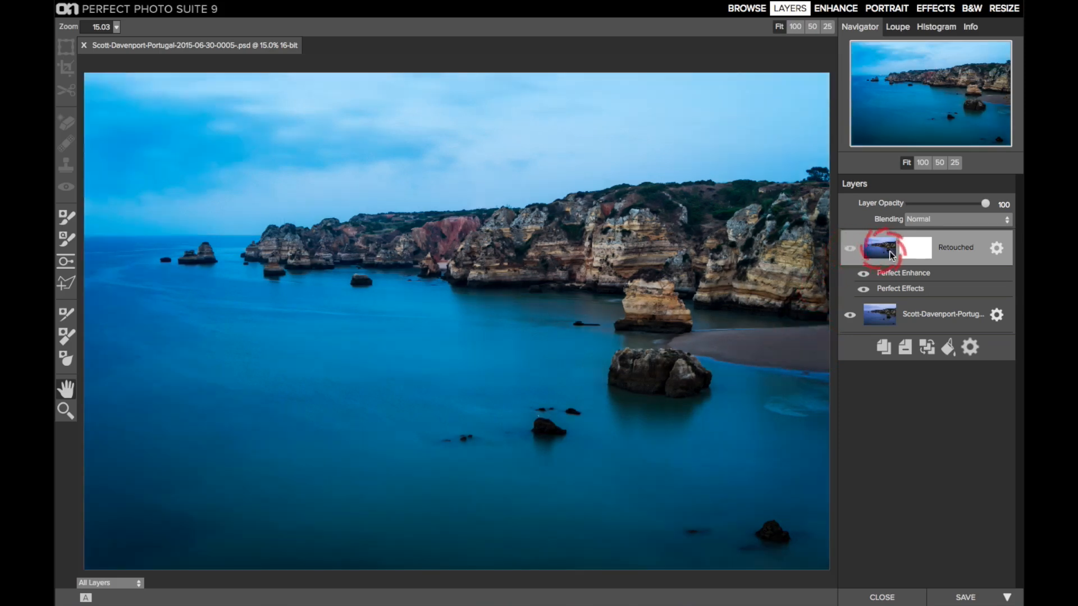
left_click(915, 287)
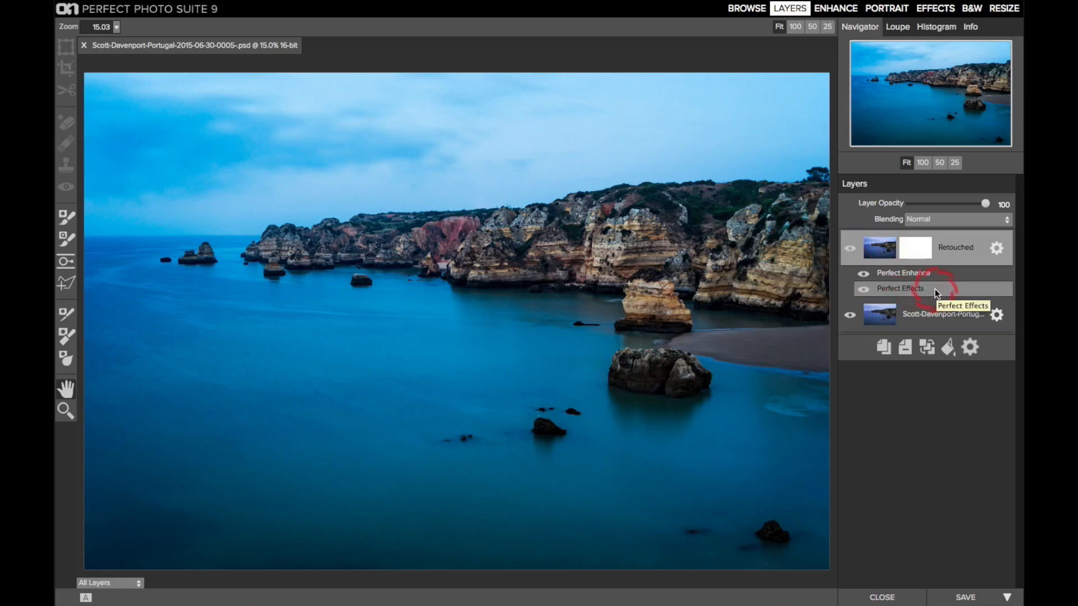
left_click(927, 273)
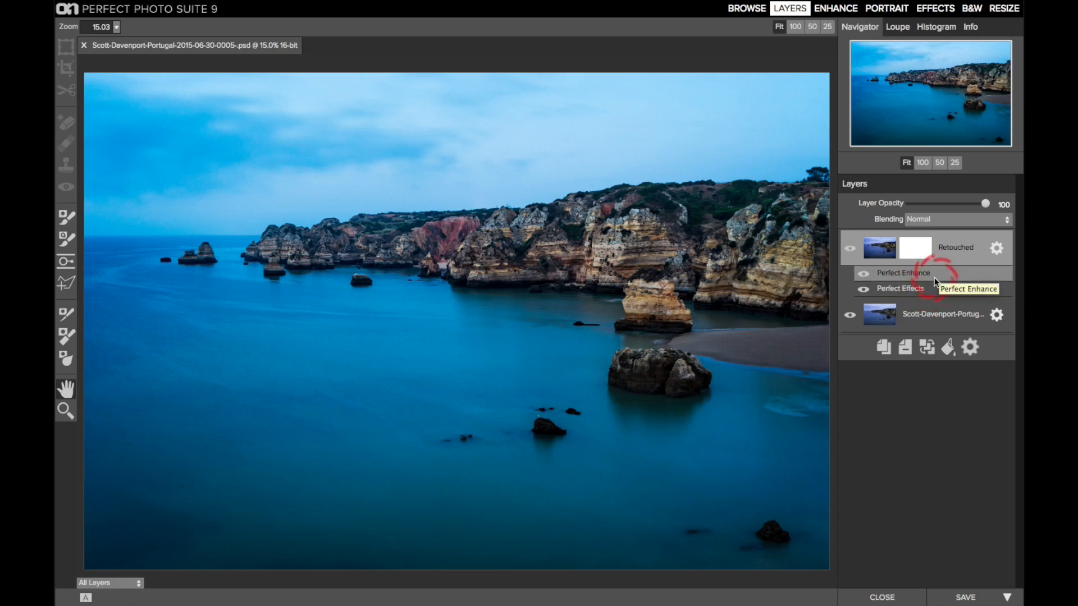
left_click(929, 285)
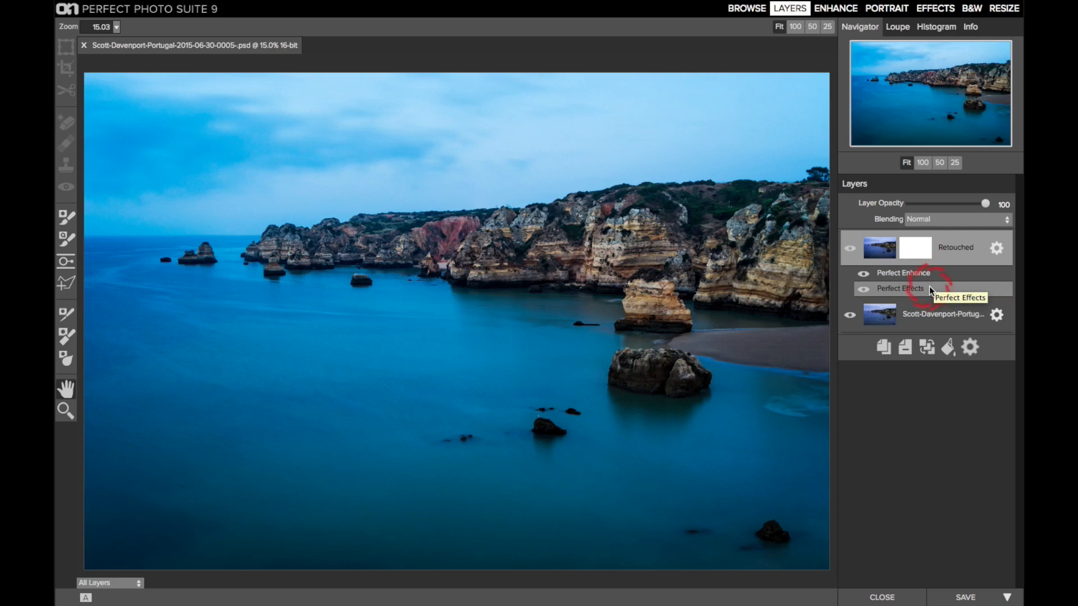
left_click(848, 249)
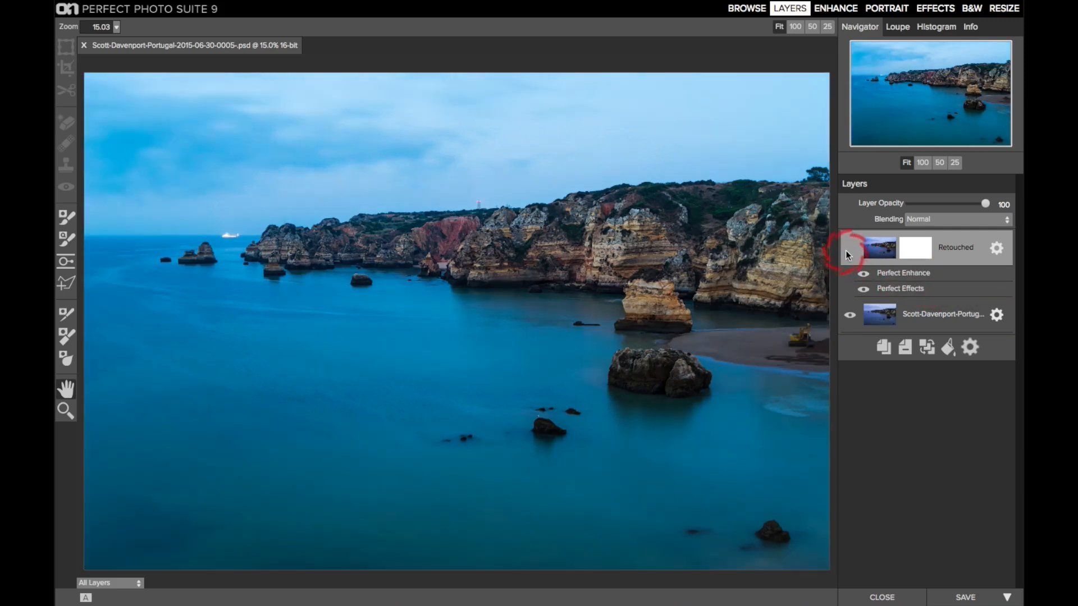
left_click(846, 250)
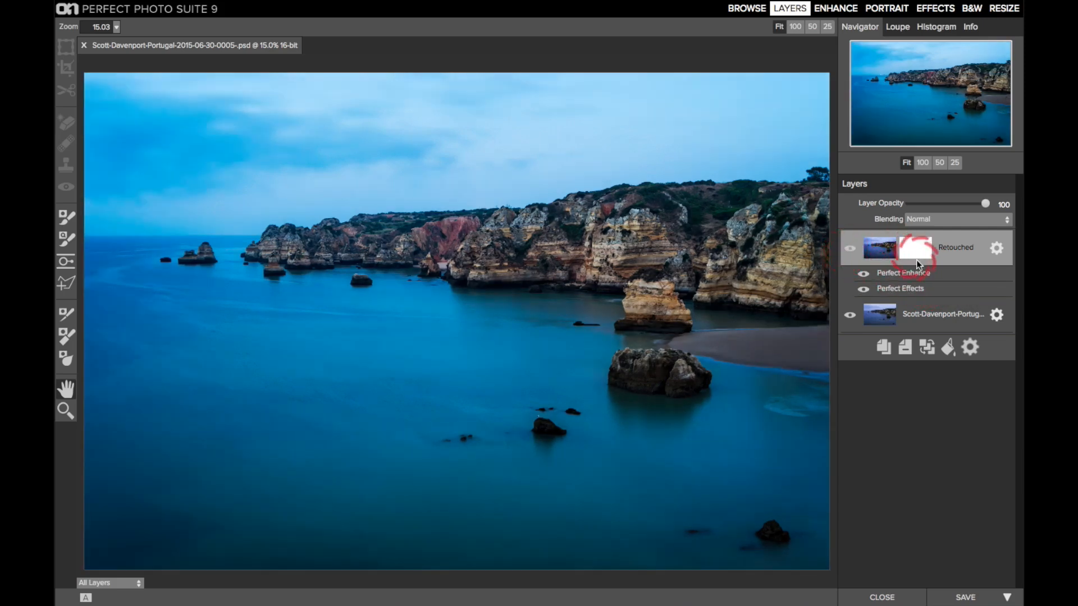
Step: Open the Perfect Effects filters of the Retouched layer and turn on the Tone Enhancer filter
left_click(918, 288)
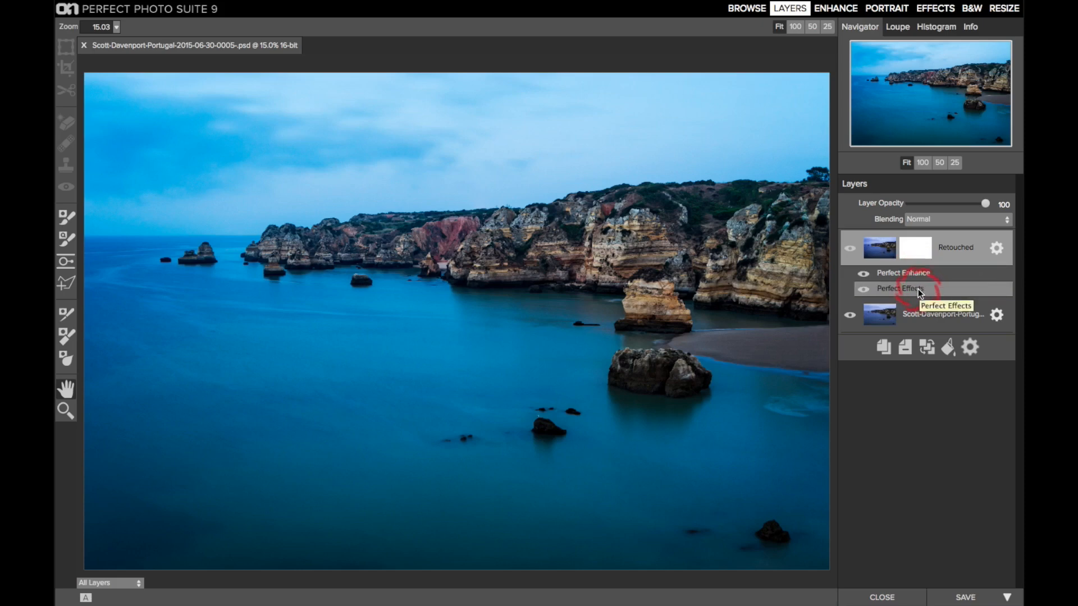
double_click(918, 289)
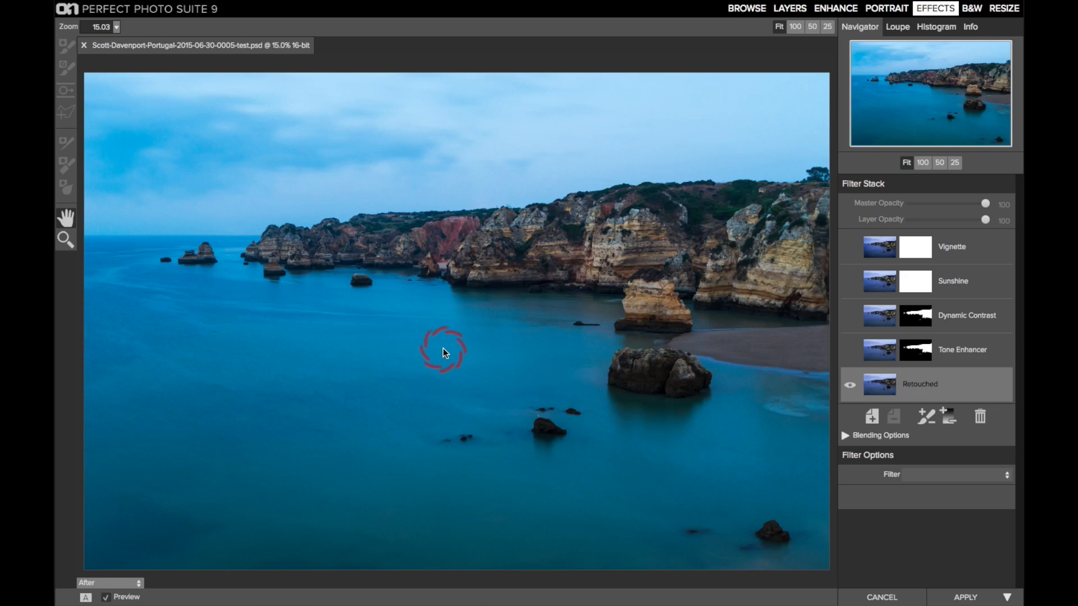
left_click(960, 353)
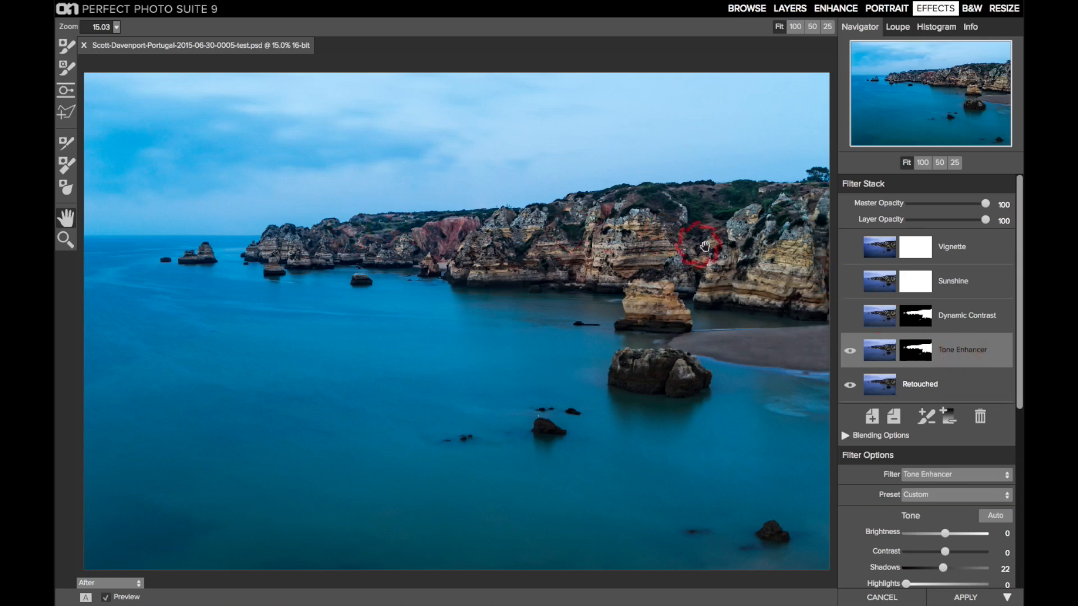
Step: Review the tone, compression and detail settings of the Tone Enhancer filter and return to the filter stack
scroll(890, 393, "down", 3)
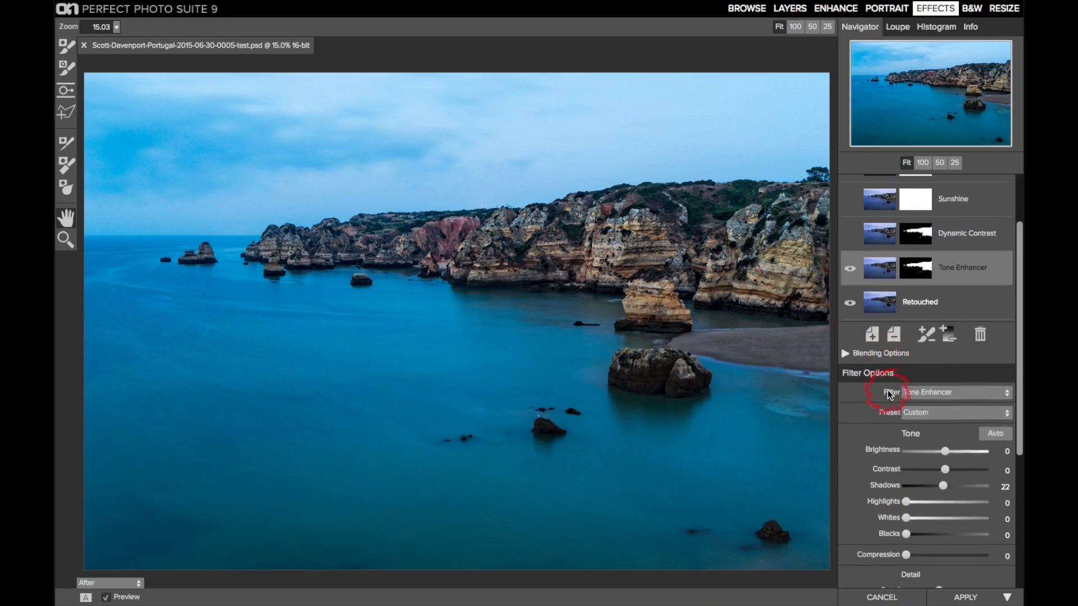
scroll(890, 393, "down", 1)
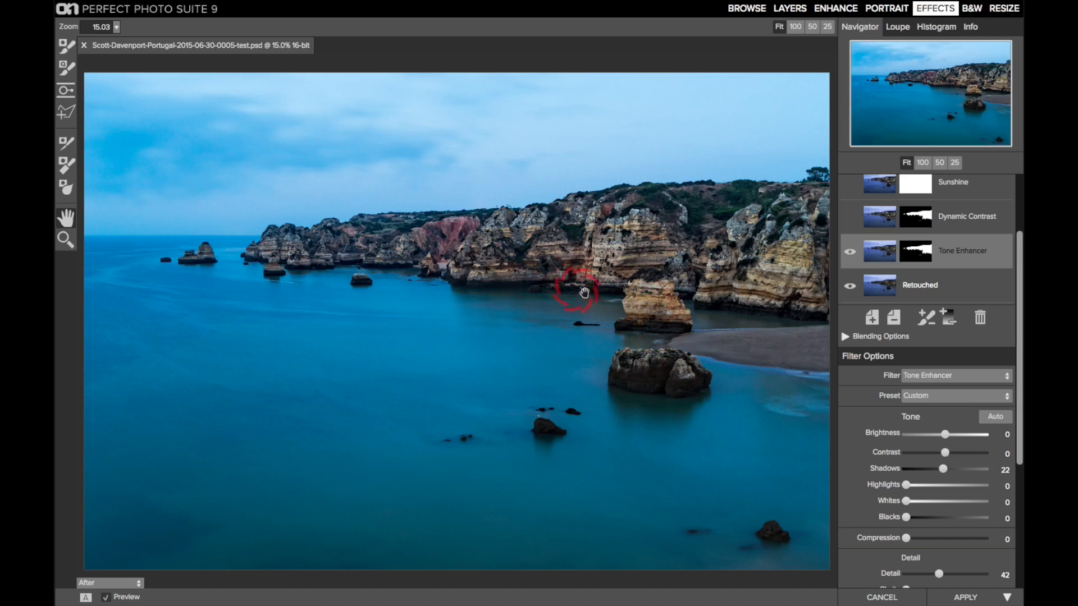
scroll(919, 541, "down", 4)
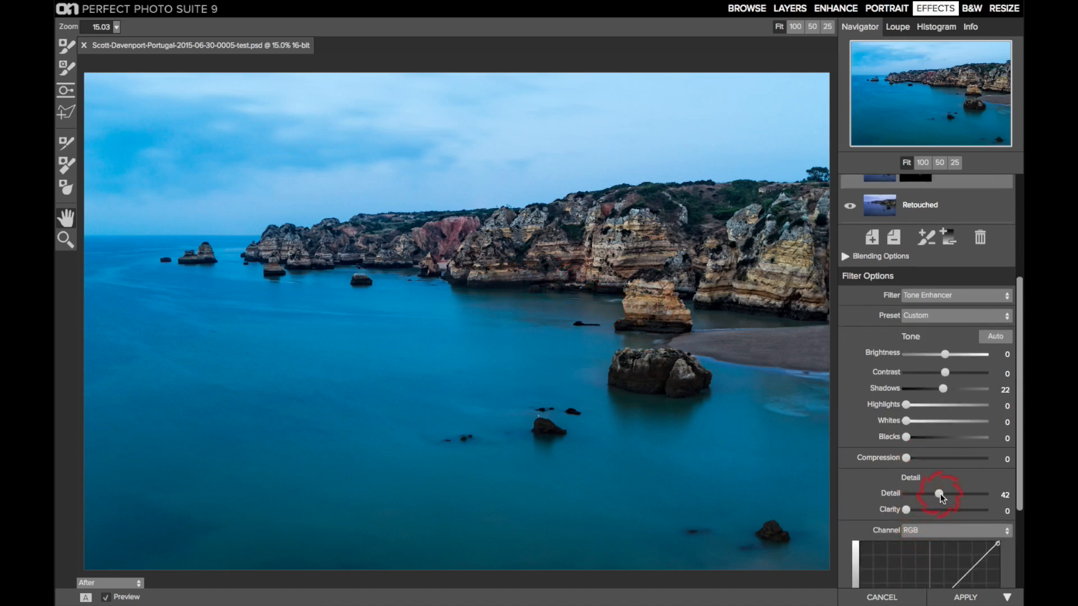
scroll(940, 493, "up", 4)
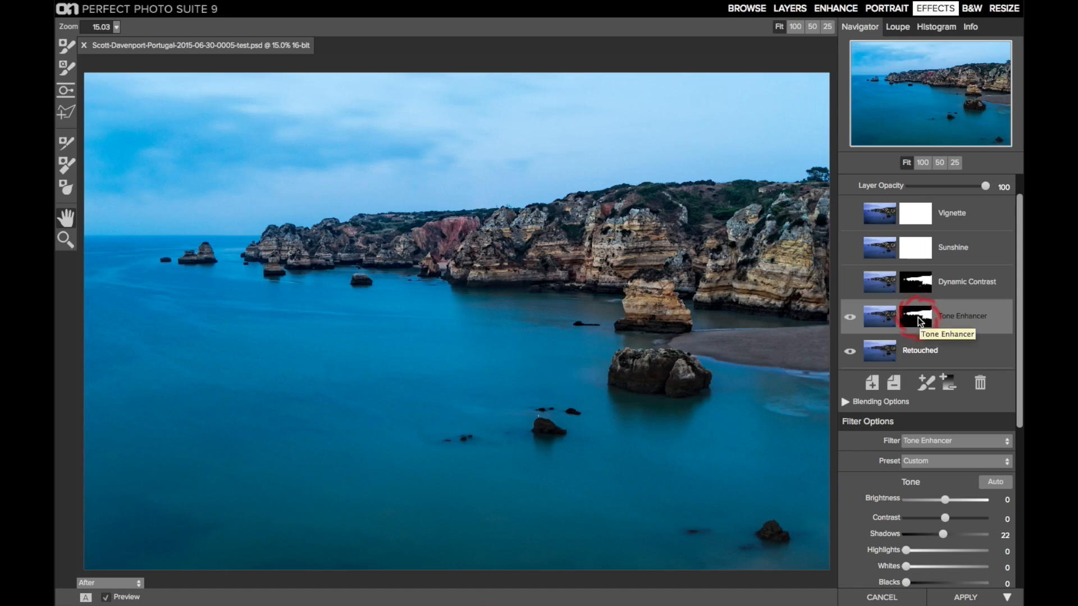
scroll(921, 324, "up", 1)
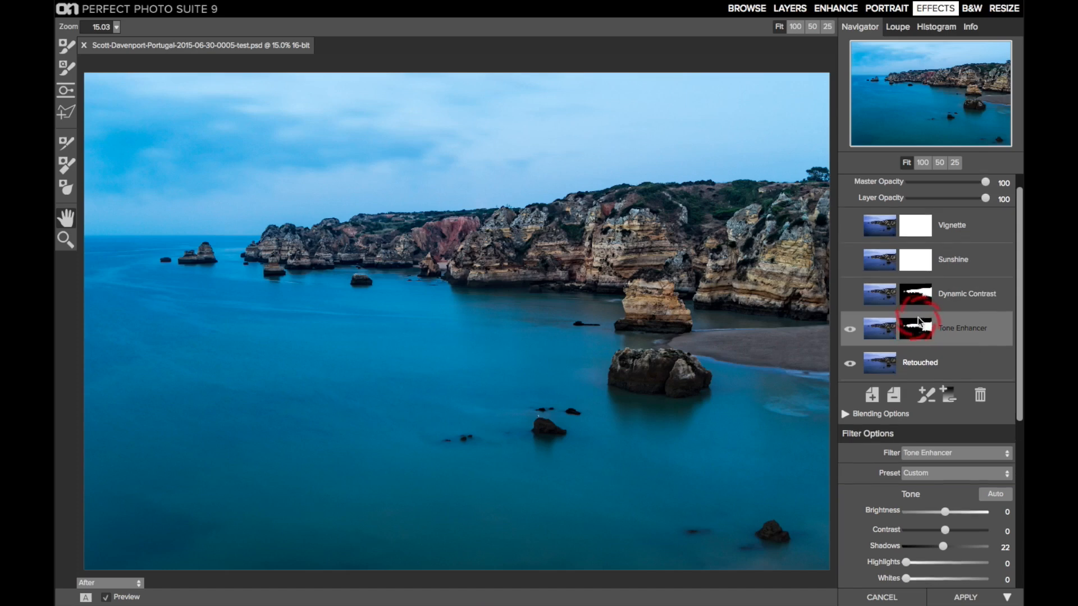
Step: Show the Tone Enhancer mask in red and paint in the large dark rock beside the beach with the masking brush, using Perfect Brush
left_click(920, 319)
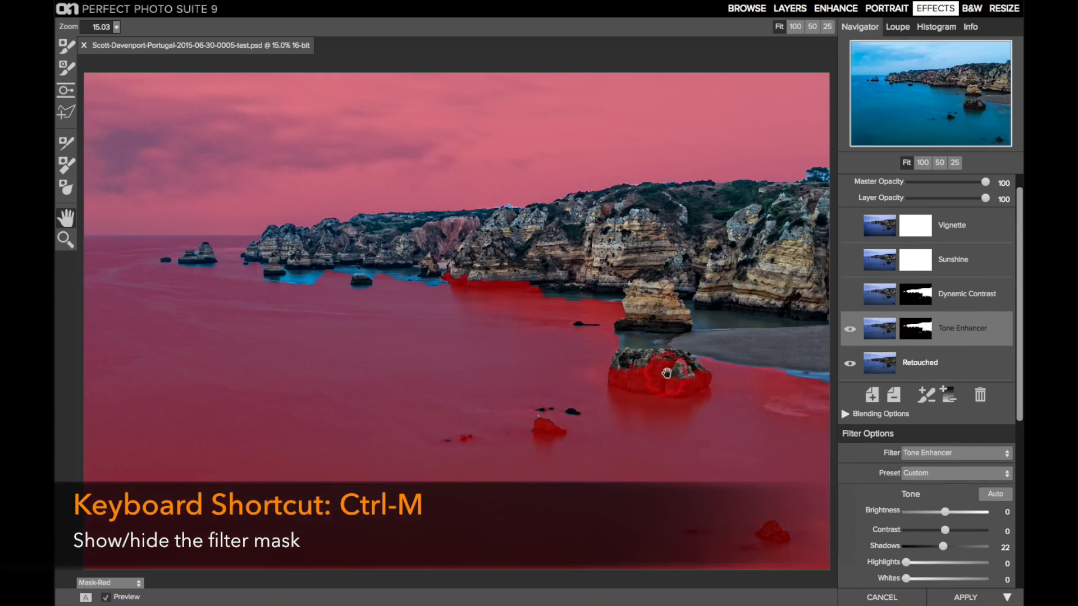
left_click(66, 45)
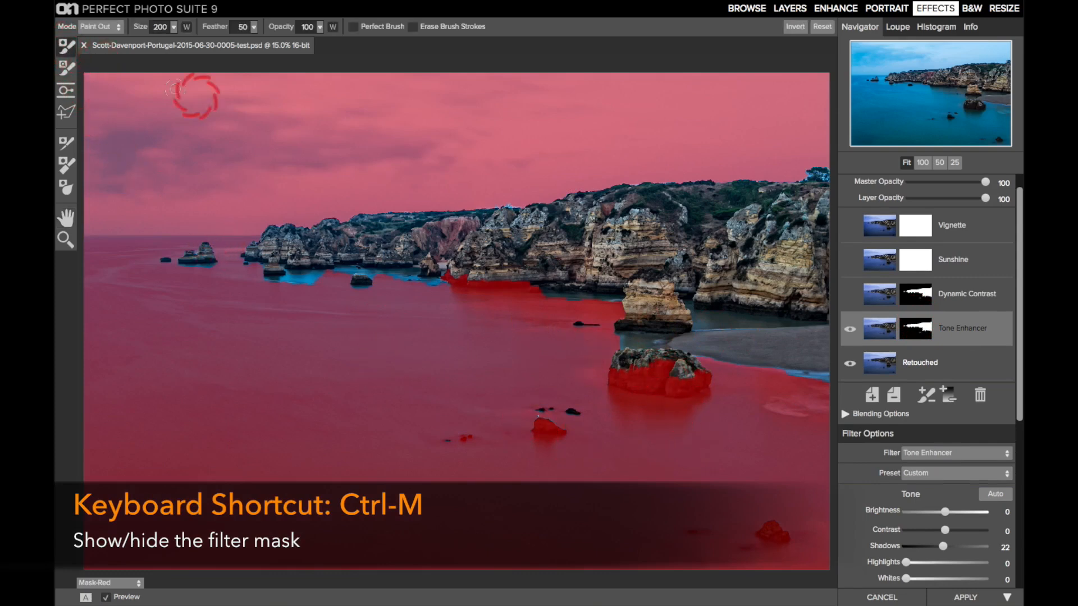
left_click(353, 28)
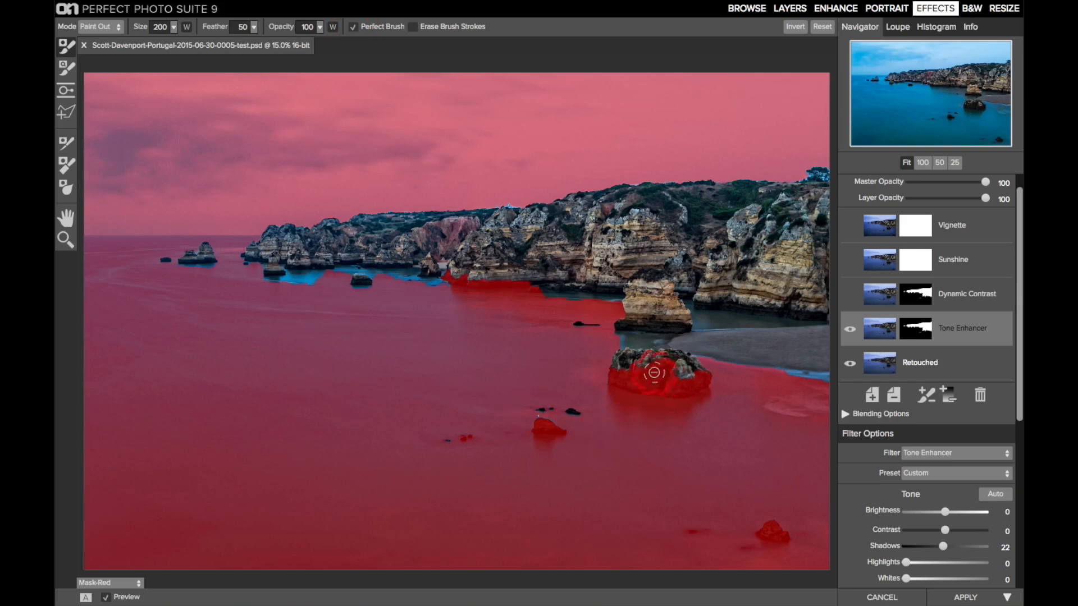
mouse_move(658, 376)
left_mouse_down()
mouse_move(621, 375)
mouse_move(671, 388)
mouse_move(688, 381)
mouse_move(672, 365)
mouse_move(623, 377)
mouse_move(656, 384)
mouse_move(695, 372)
mouse_move(631, 373)
mouse_move(627, 382)
left_mouse_up()
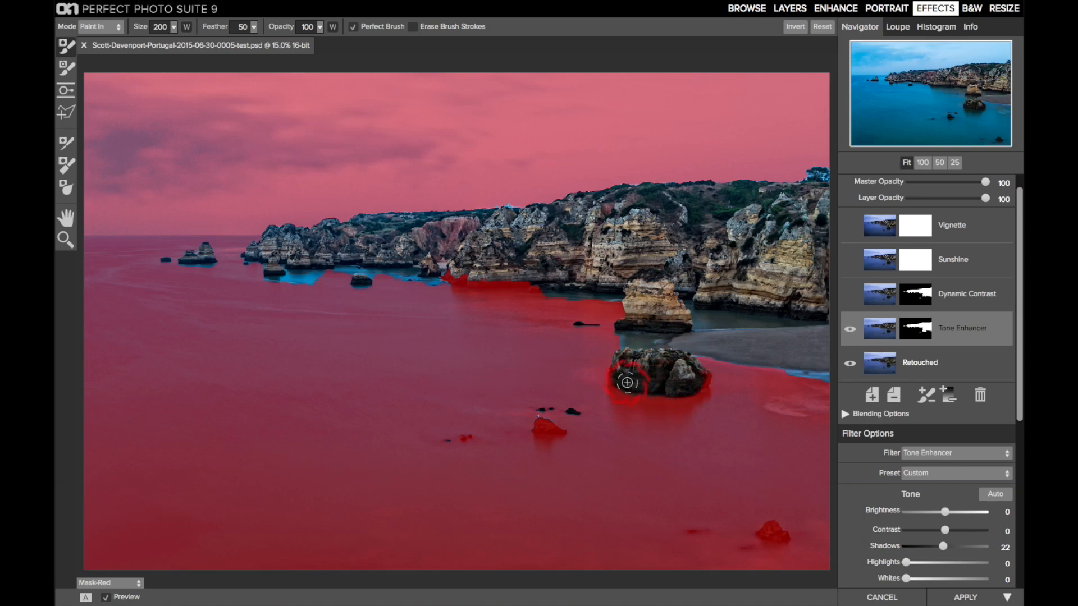
key("space")
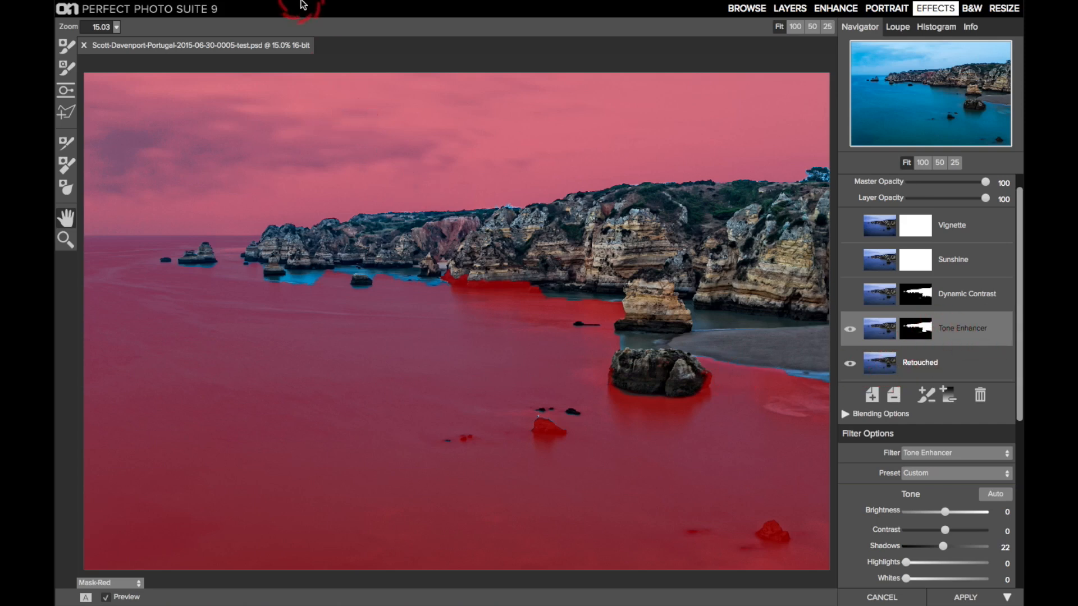
Step: Copy the Tone Enhancer mask and paste it onto the Dynamic Contrast filter, with that filter turned on
left_click(272, 7)
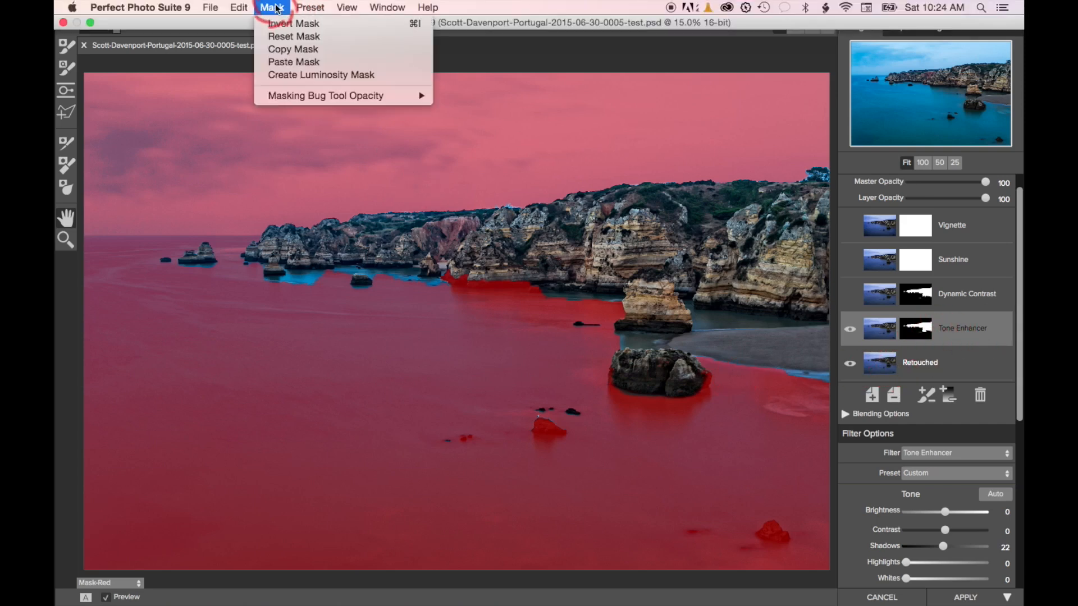
left_click(275, 49)
left_click(454, 201)
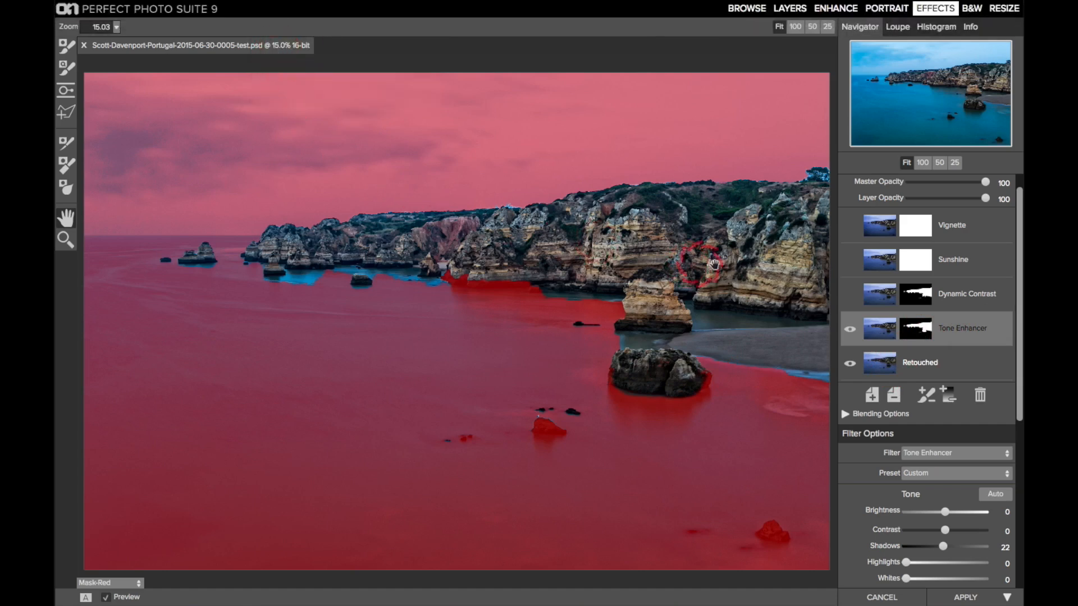
left_click(958, 300)
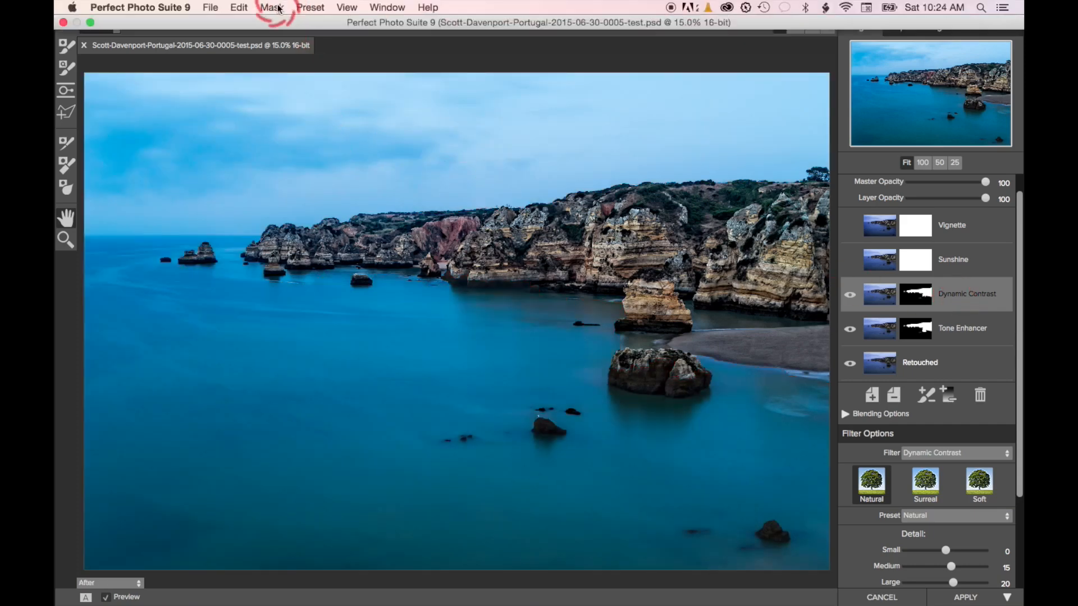
left_click(272, 8)
left_click(277, 62)
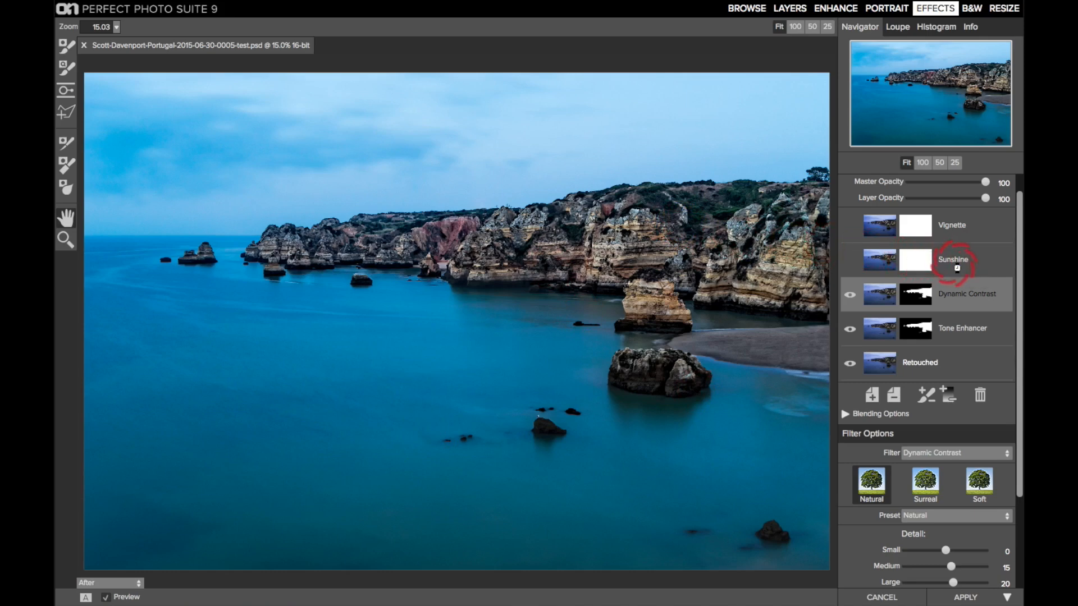
Step: Turn on the Sunshine filter and review its amount, warmth, saturation and glow settings
left_click(955, 265)
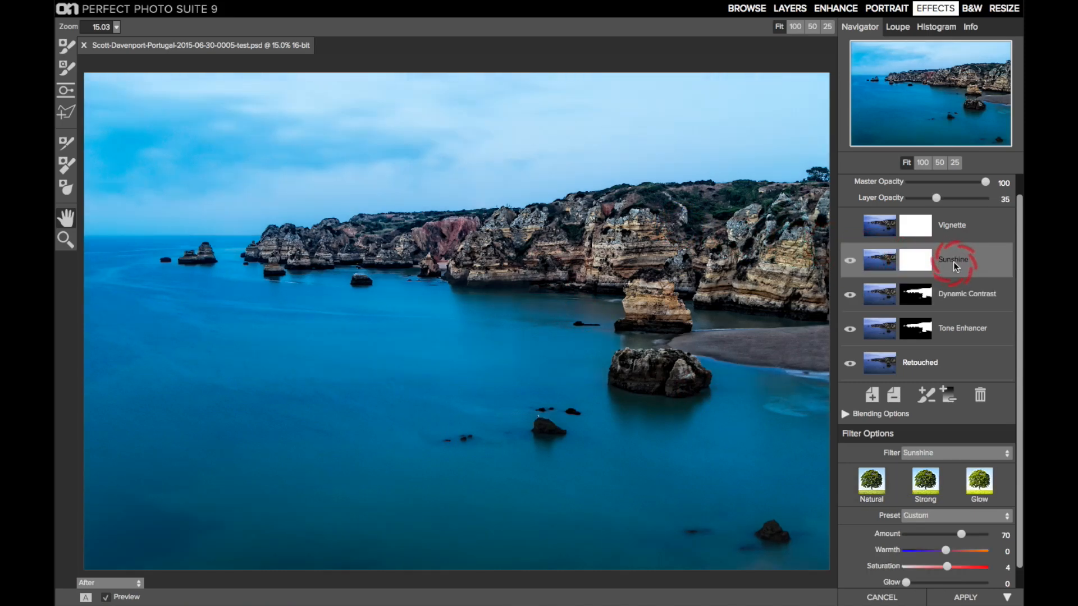
scroll(954, 262, "down", 1)
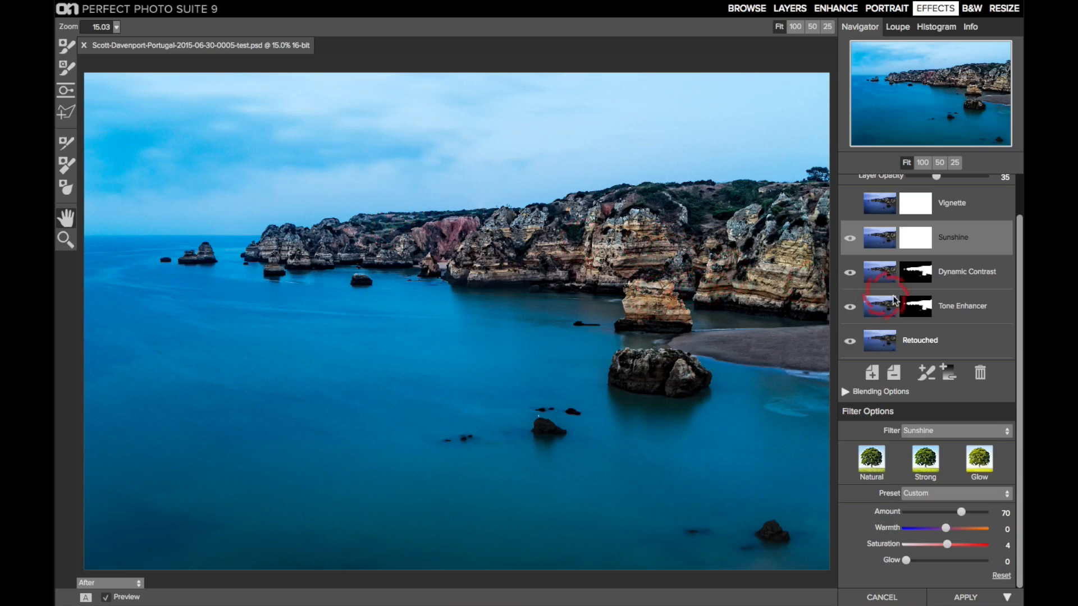
scroll(901, 303, "up", 2)
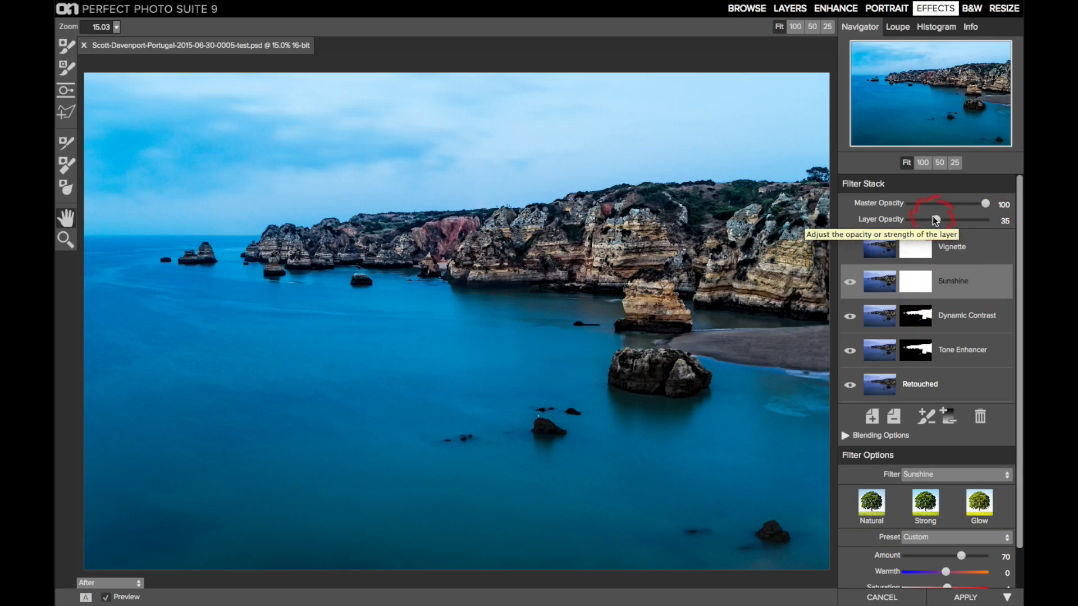
Step: Try the Sunshine filter at a layer opacity of 100 and undo the change
left_click(988, 222)
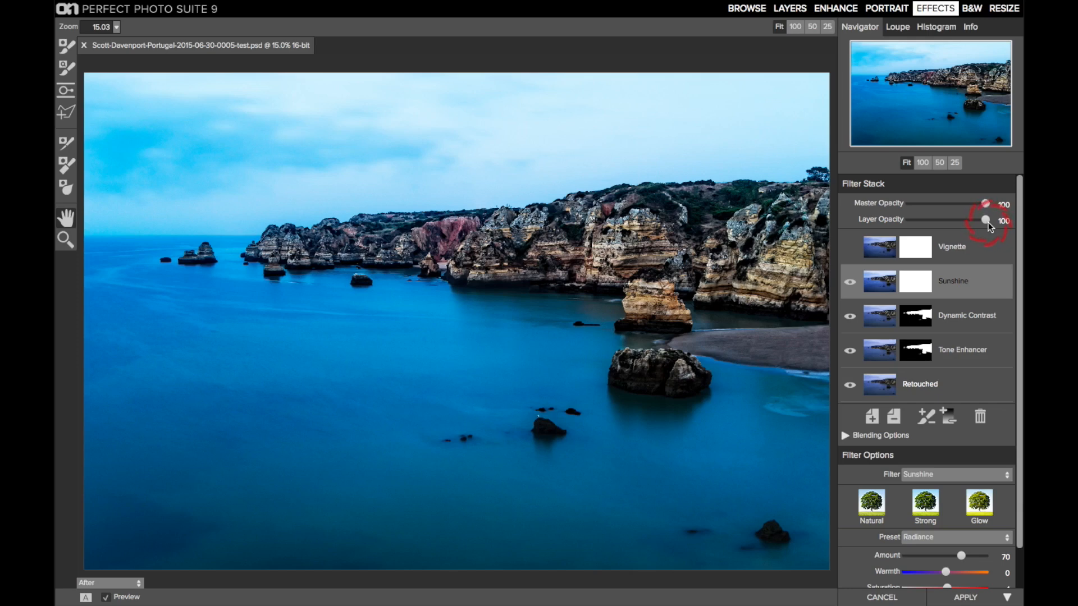
key("super+z")
left_click(1001, 221)
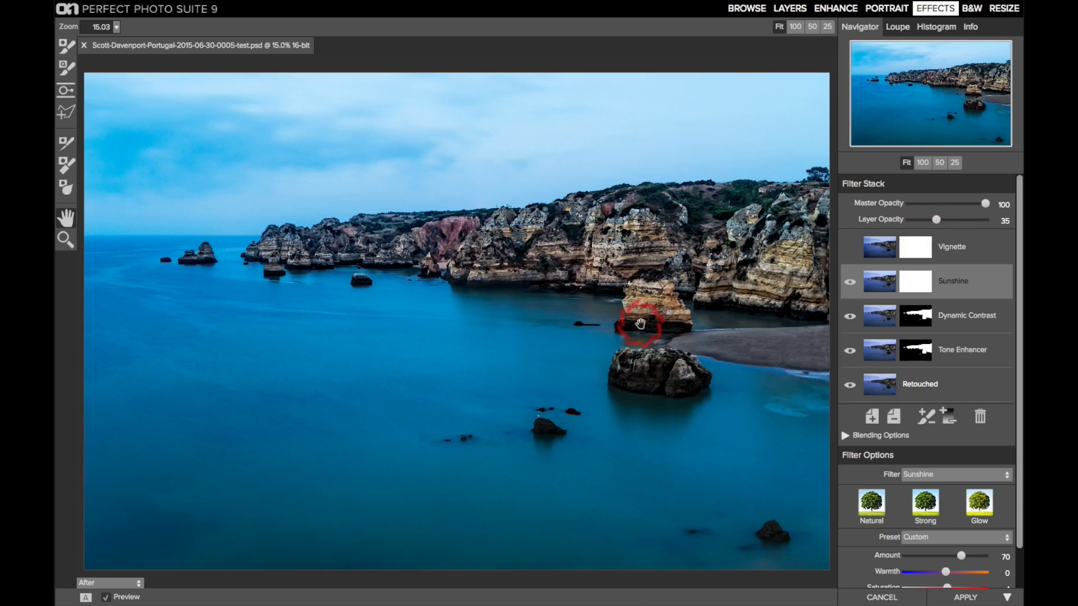
Step: Turn on the Vignette filter and preview its shape with the feather at 0, restoring the feather to 100
left_click(953, 257)
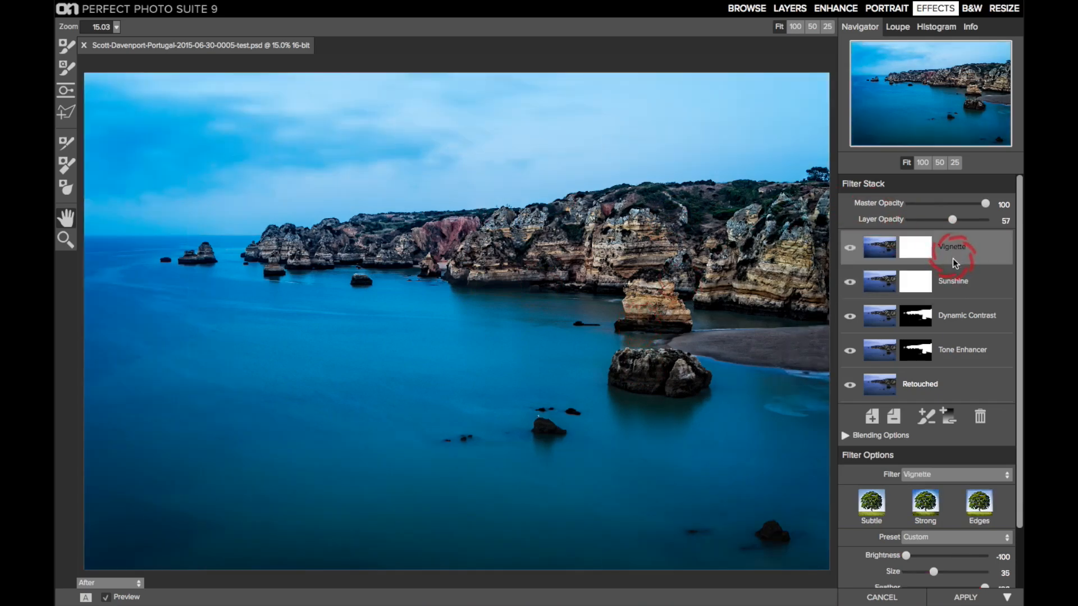
scroll(959, 329, "down", 3)
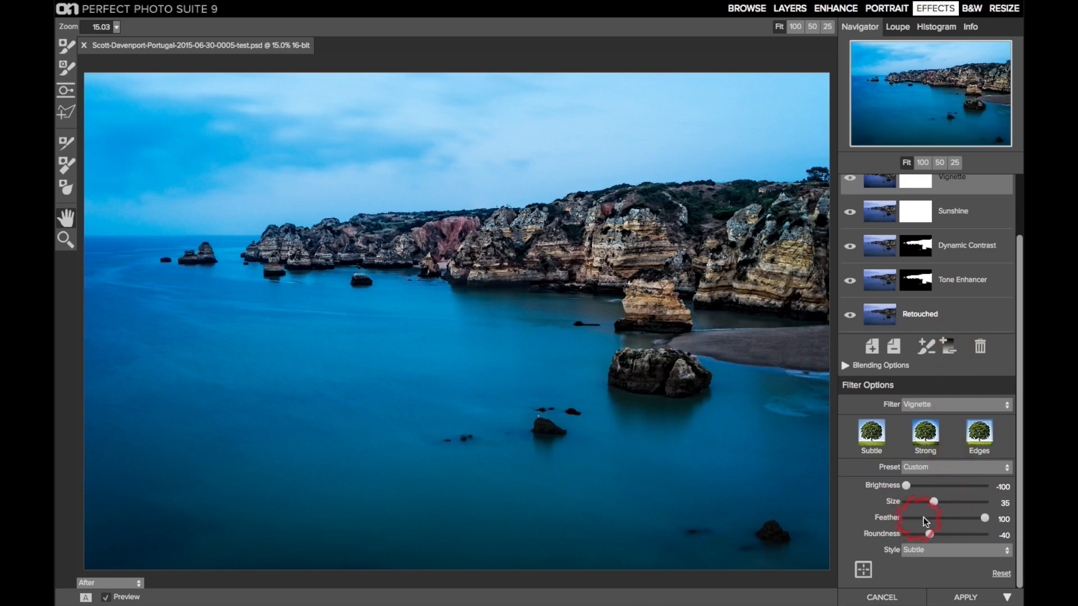
left_click(905, 518)
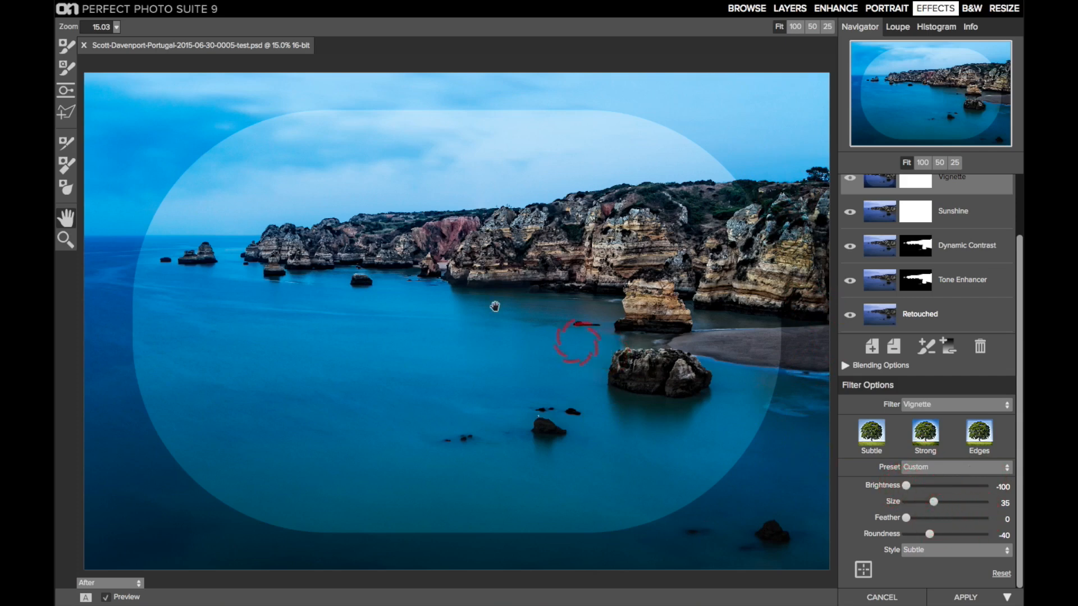
left_click(985, 519)
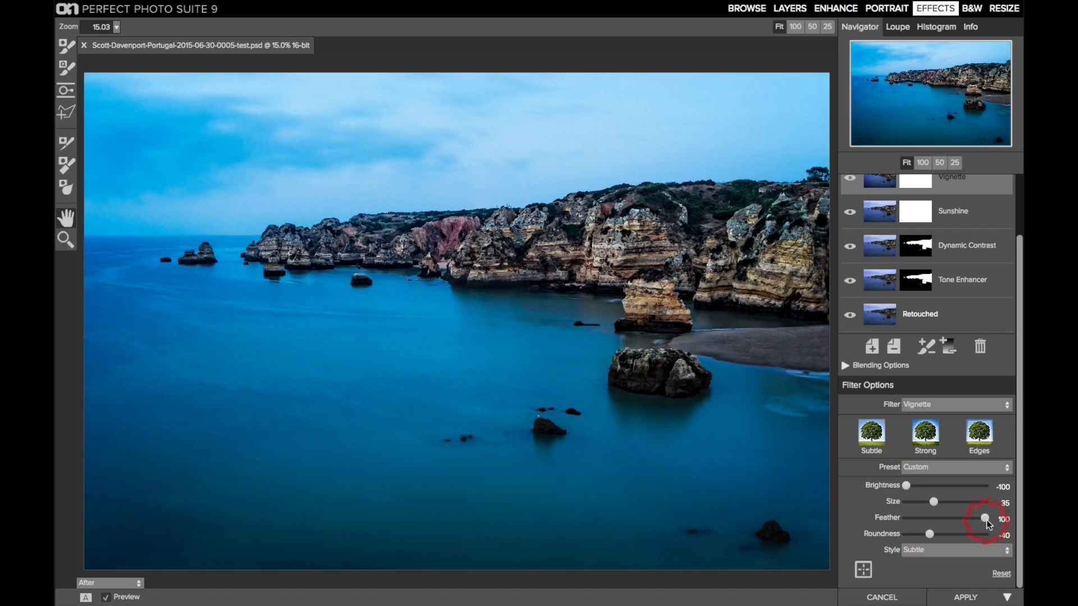
Step: Switch the preview off and on to compare the photo without and with the filters
key("p")
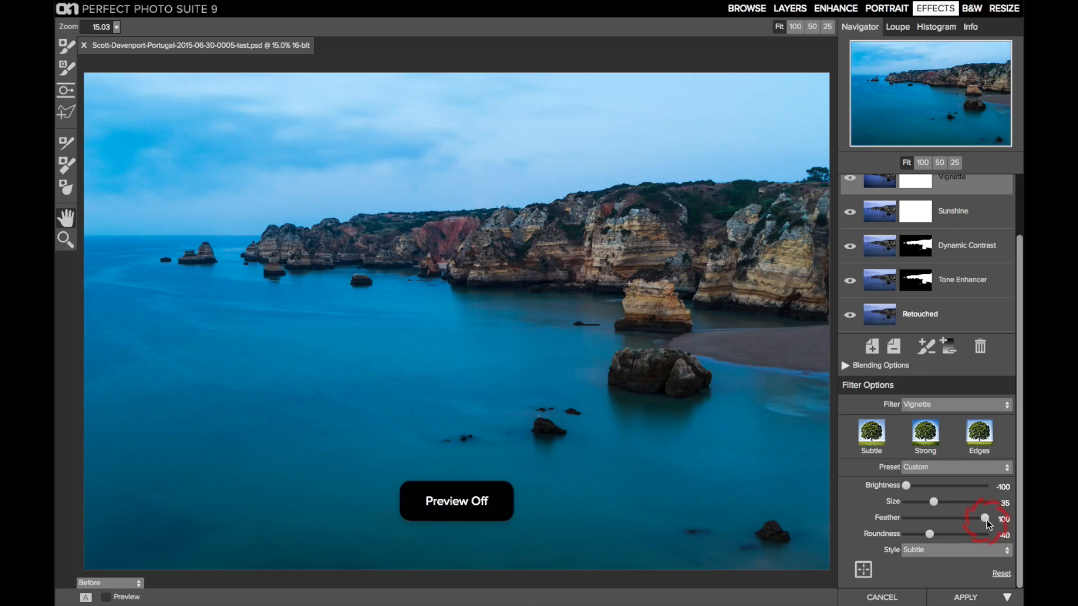
key("p")
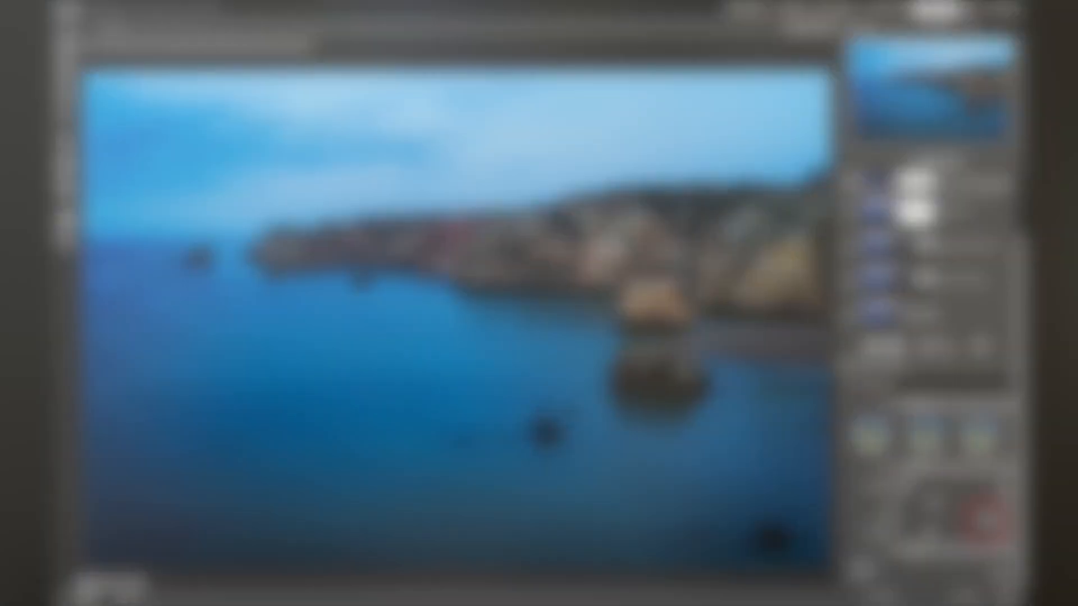